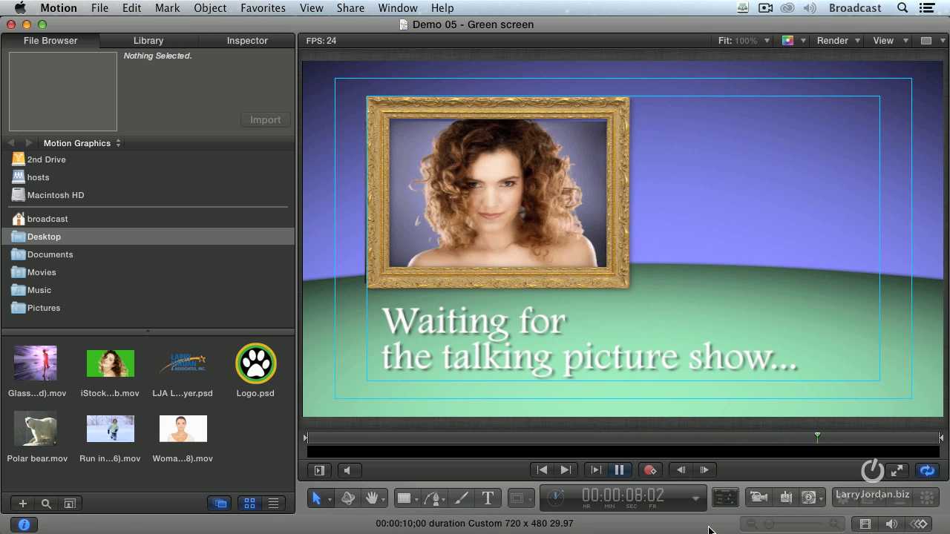
Stop playback of the finished Green screen demo.
key("space")
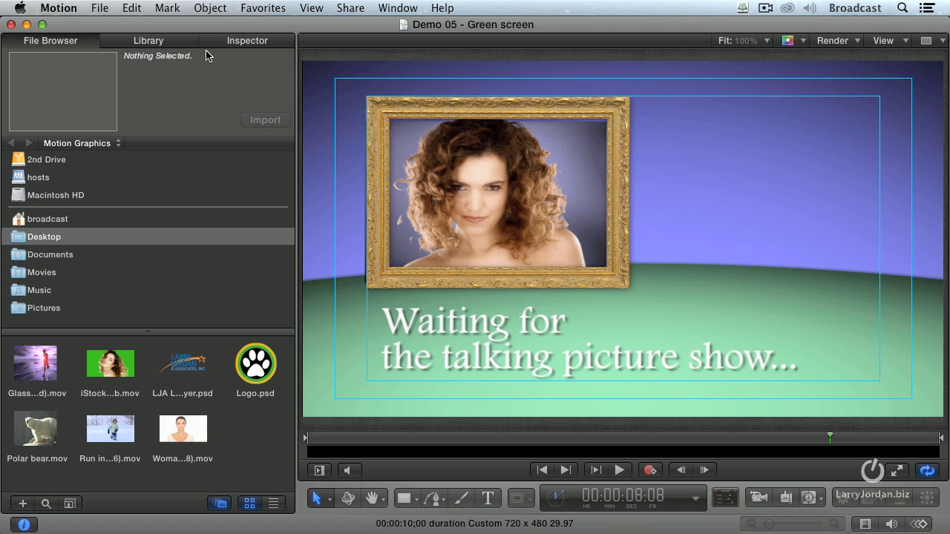
Close the demo and create a new blank project using a Custom 720 x 480 preset.
left_click(10, 25)
left_click(107, 10)
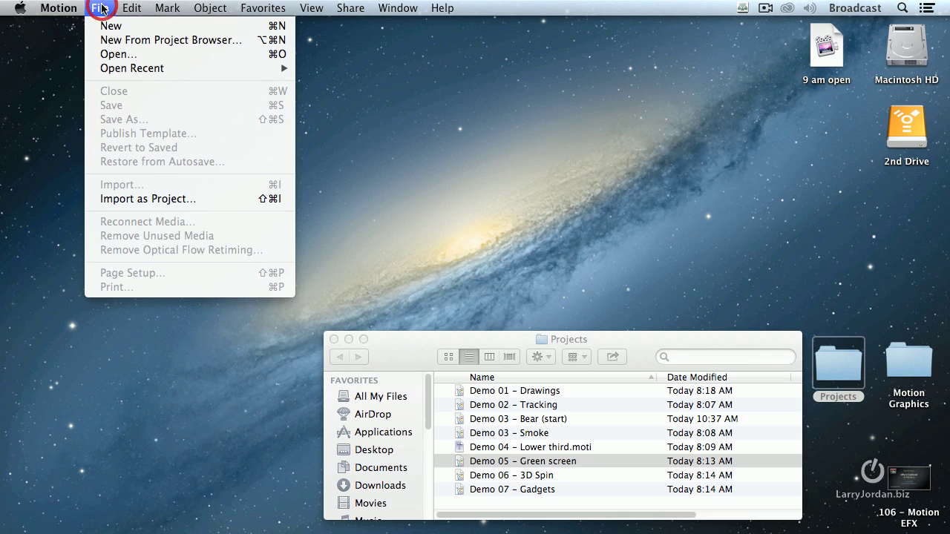
left_click(108, 24)
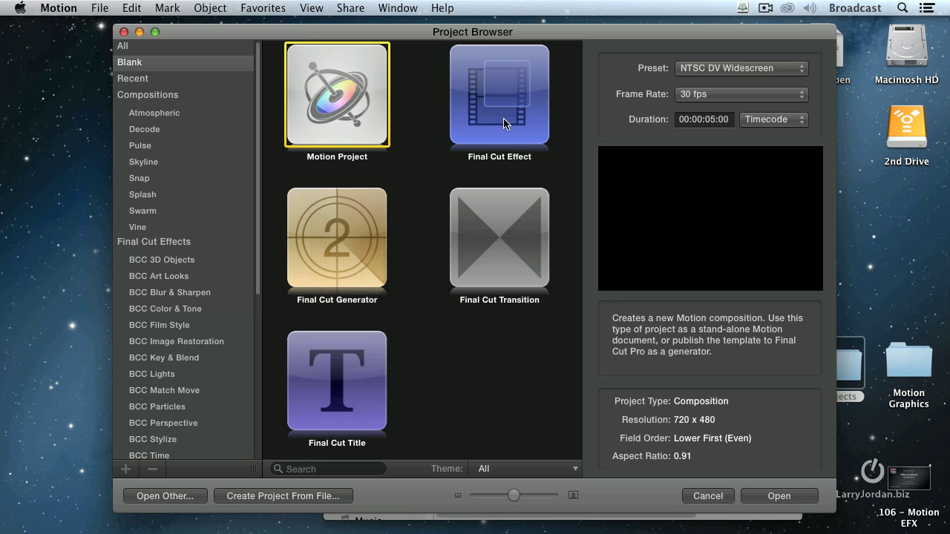
left_click(730, 79)
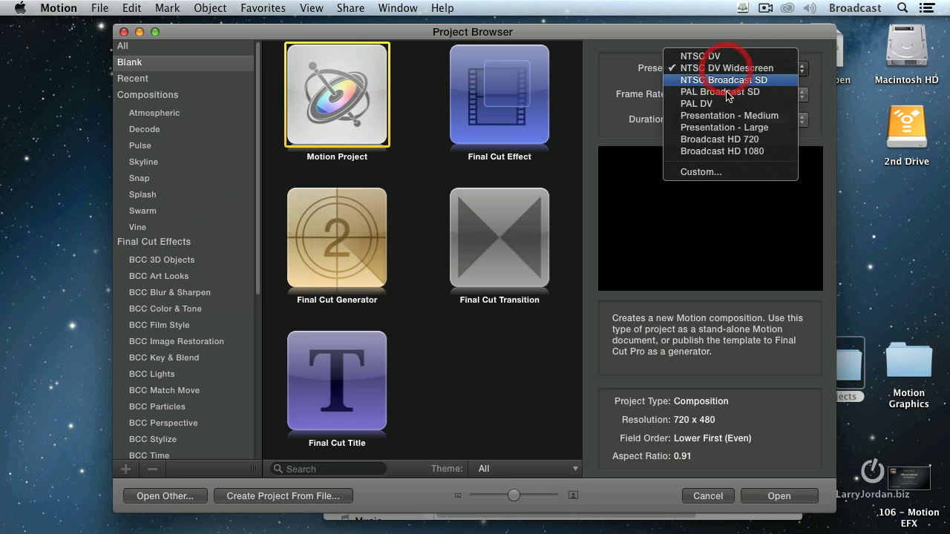
left_click(726, 175)
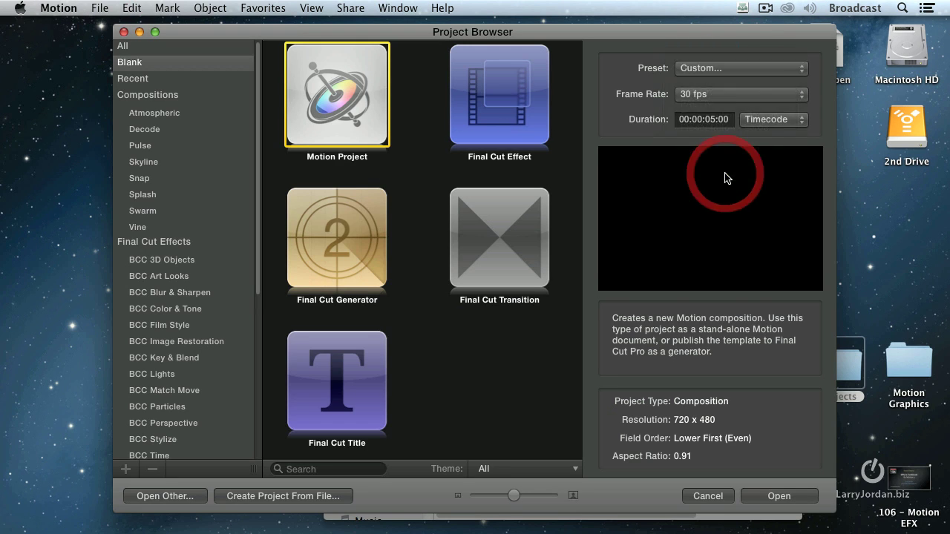
left_click(765, 499)
Hide the Timeline panel while keeping the Layers list visible.
left_click(424, 234)
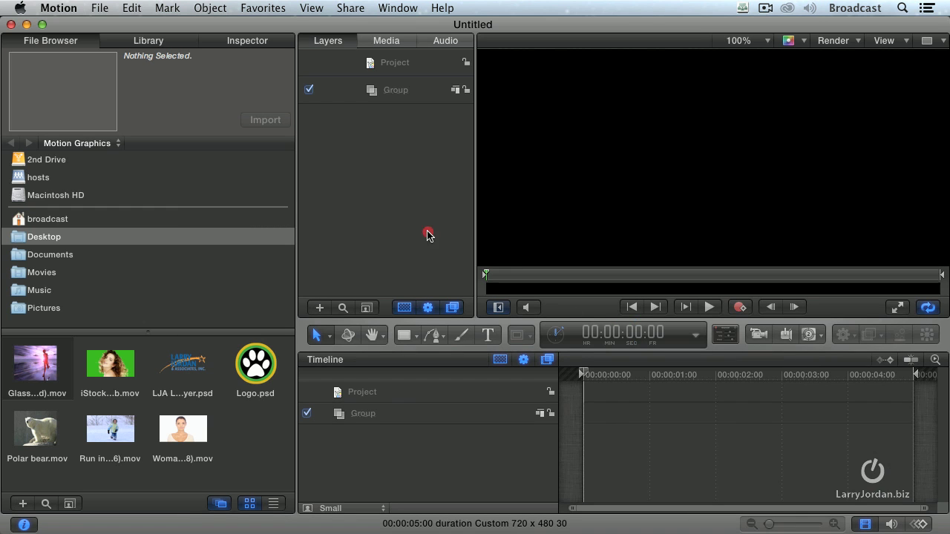
key("F5")
key("F6")
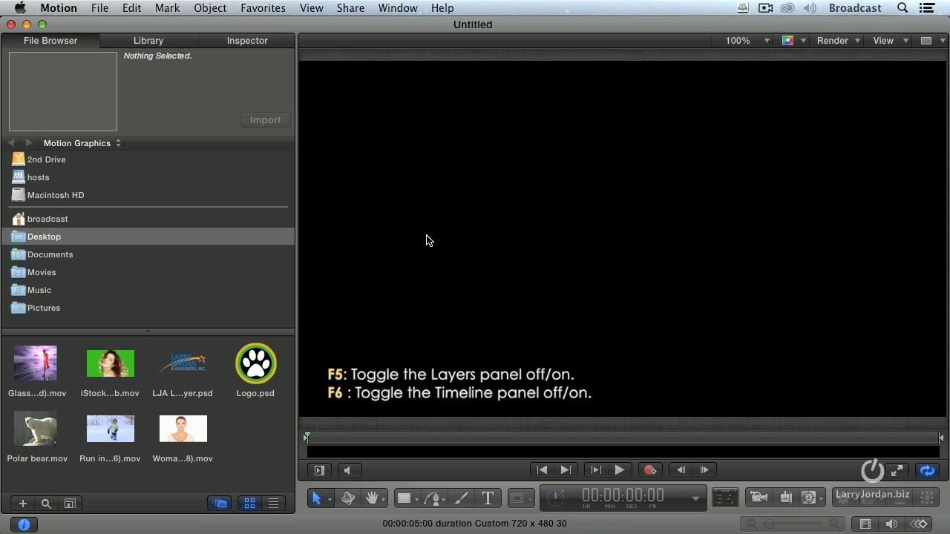
key("F5")
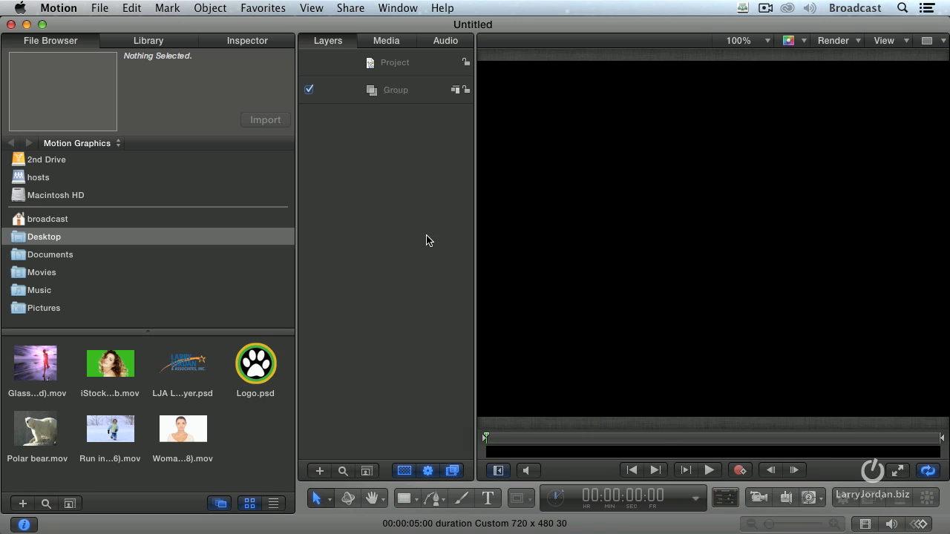
Add a new group and rename the original Group layer to Background.
right_click(377, 252)
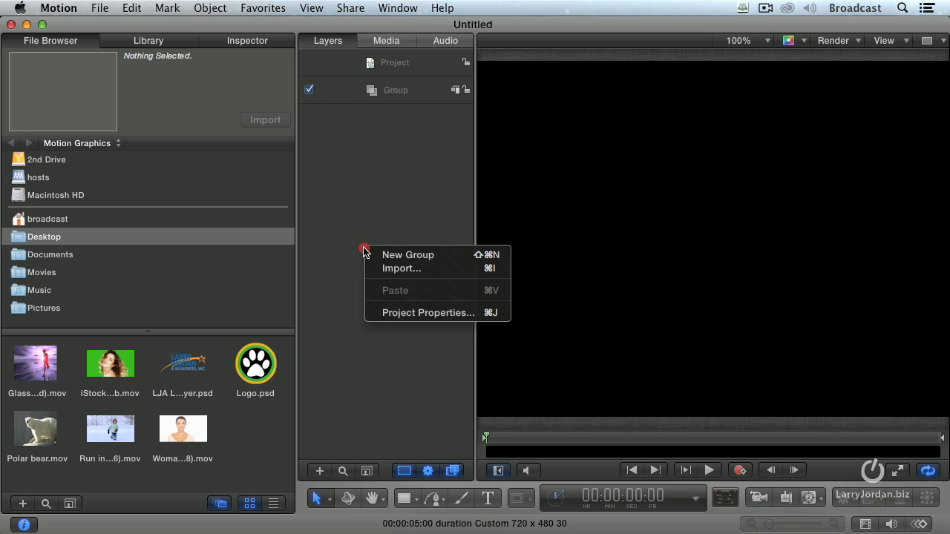
left_click(401, 255)
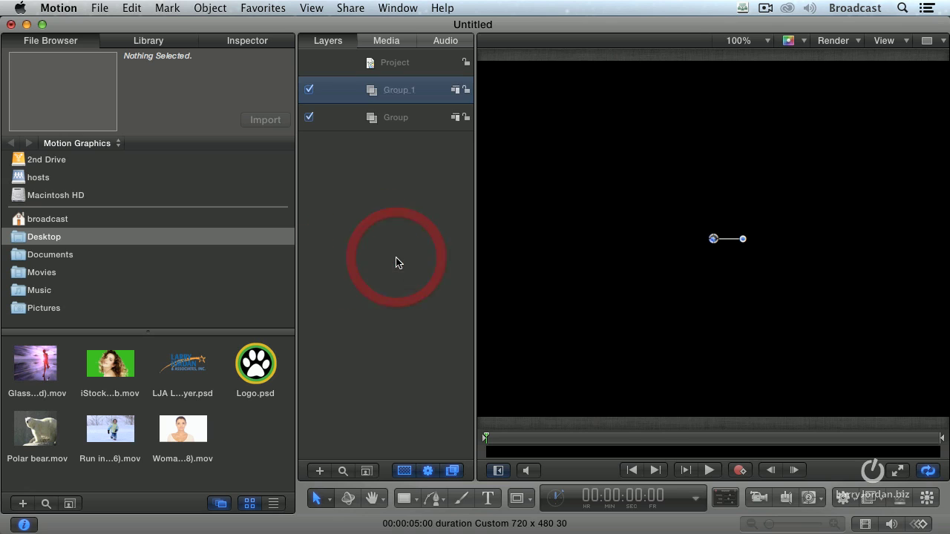
double_click(398, 119)
left_click(357, 117)
type("Backg")
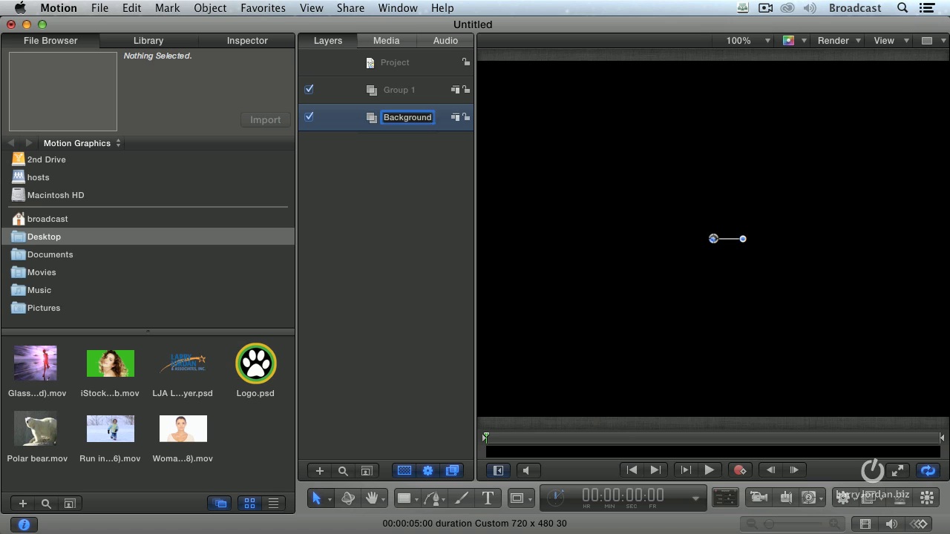
key("Return")
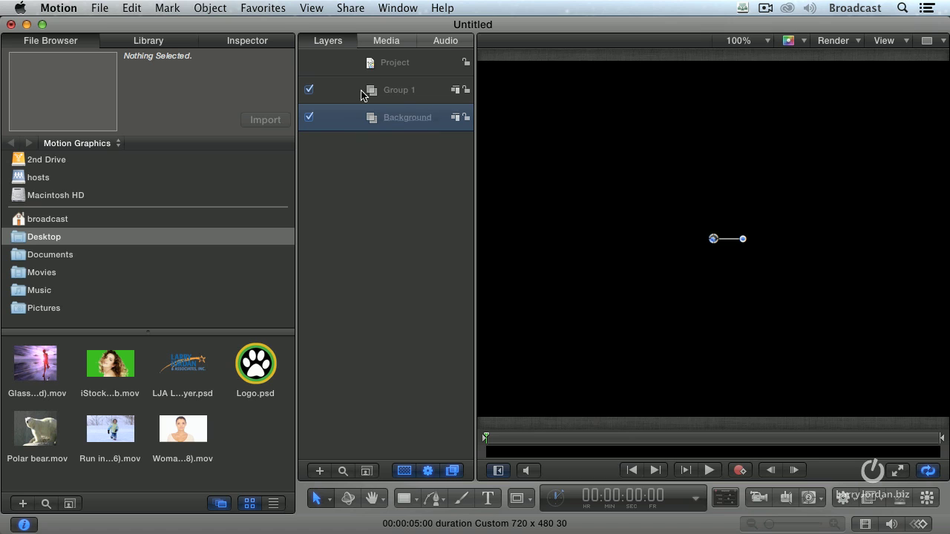
Rename the Group 1 layer to Key.
left_click(399, 91)
double_click(417, 92)
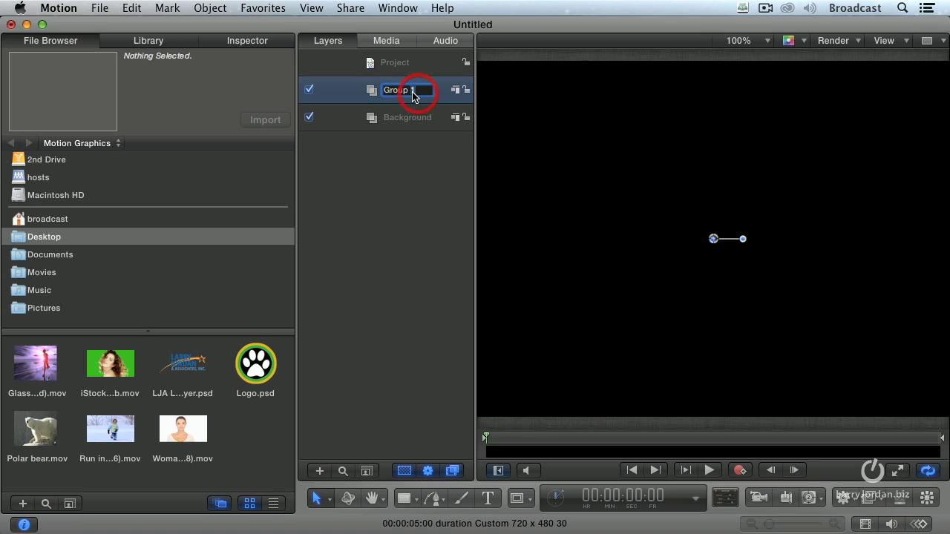
left_click(355, 90)
type("Key")
left_click(371, 148)
Add a third group on top and name it Text.
right_click(372, 149)
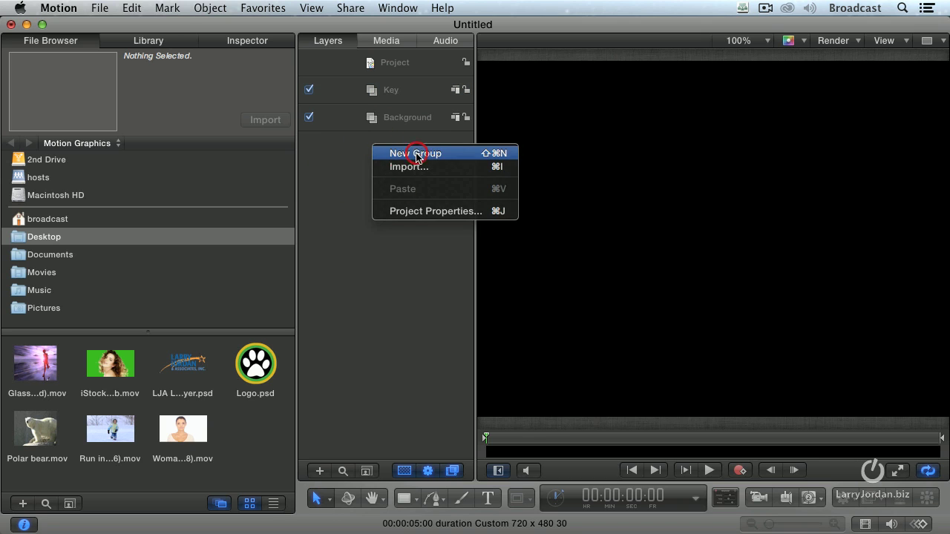
left_click(412, 154)
double_click(407, 90)
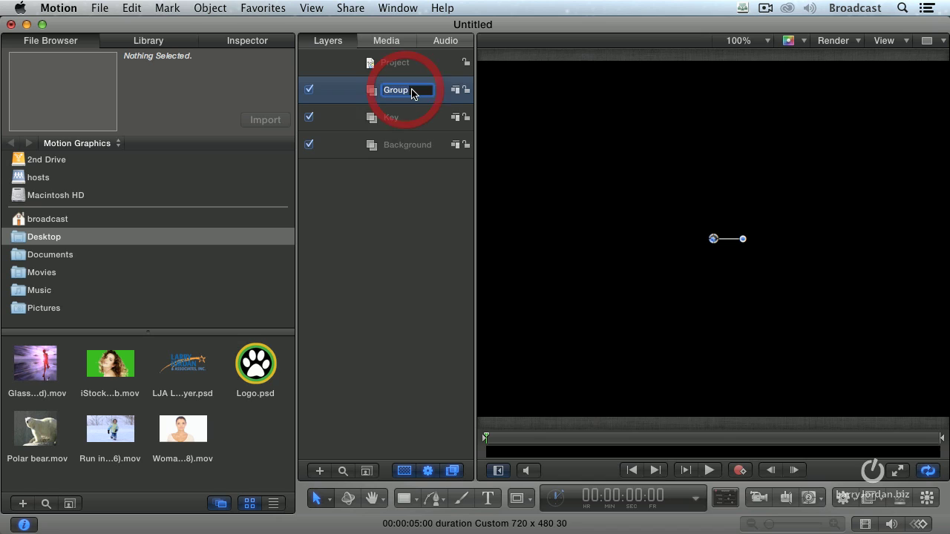
left_click(359, 90)
type("Text")
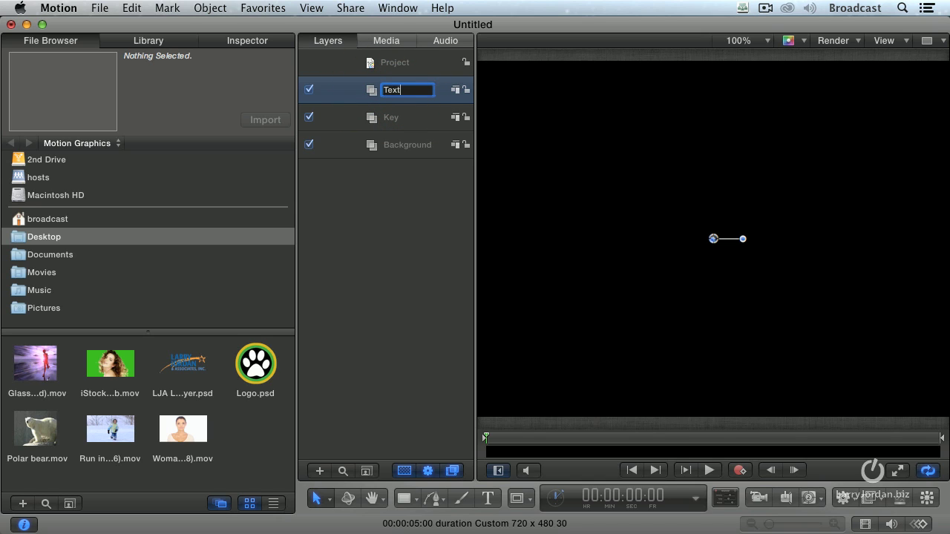
key("Return")
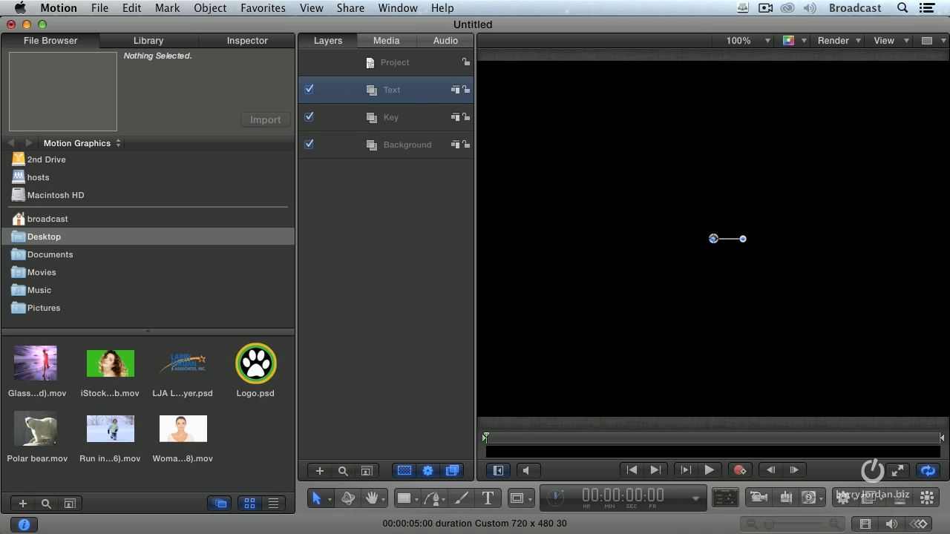
Apply Gradient Stage 06 from Library Content Backgrounds to the Background group.
left_click(377, 145)
left_click(160, 43)
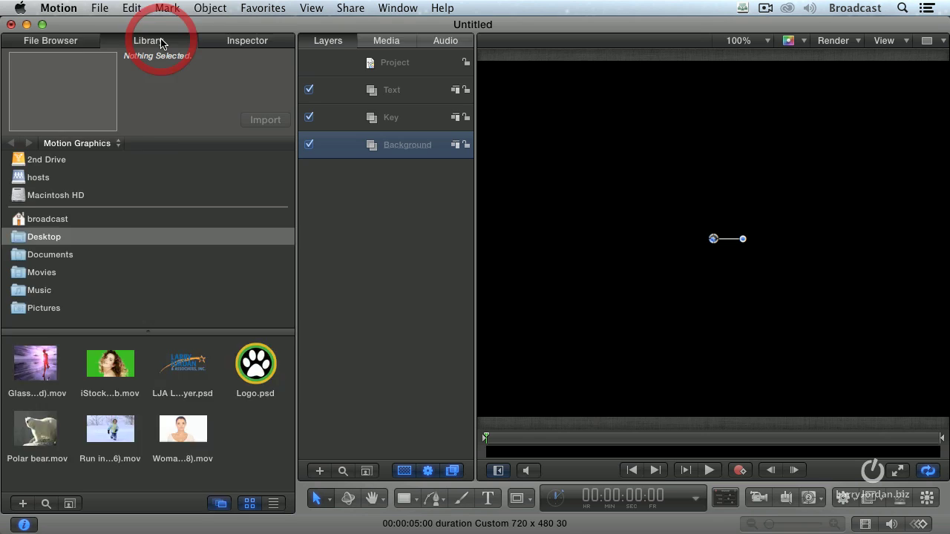
scroll(54, 316, "down", 1)
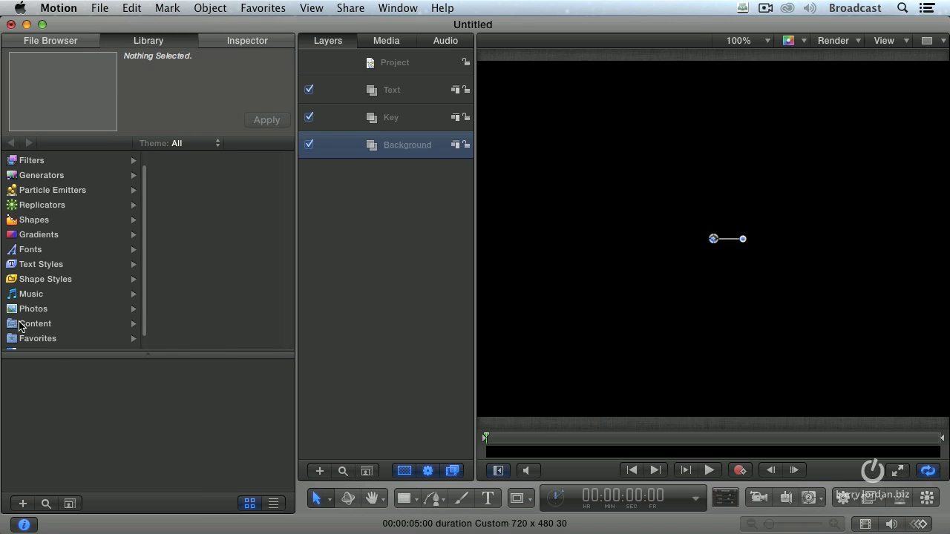
left_click(22, 325)
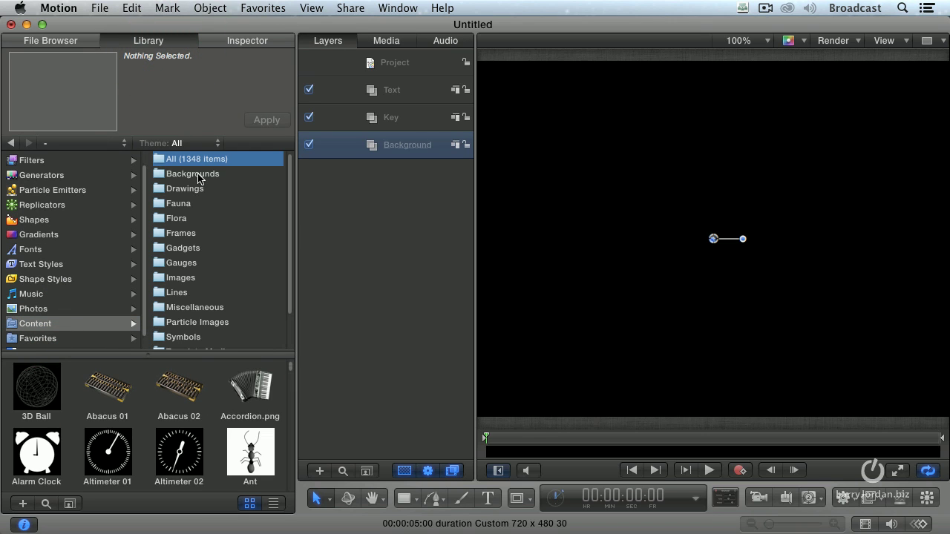
left_click(199, 175)
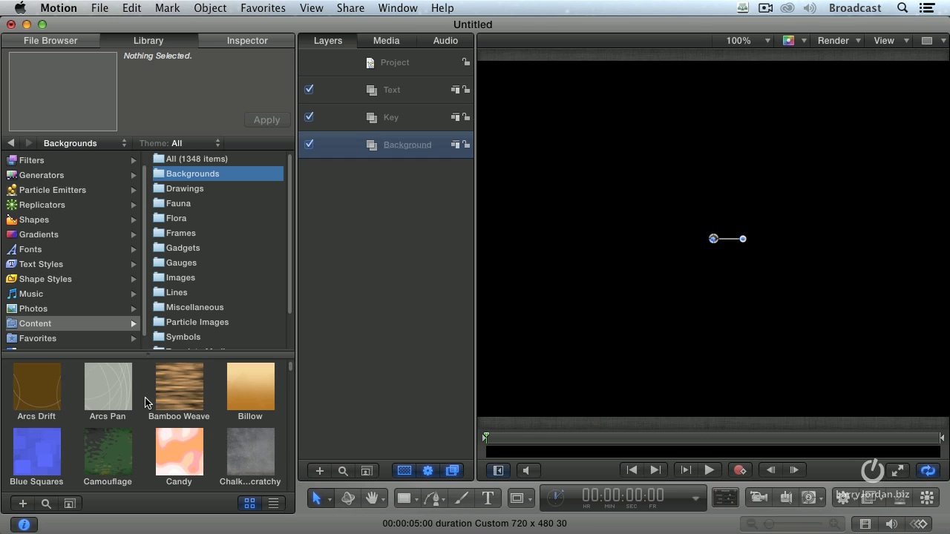
scroll(146, 403, "down", 5)
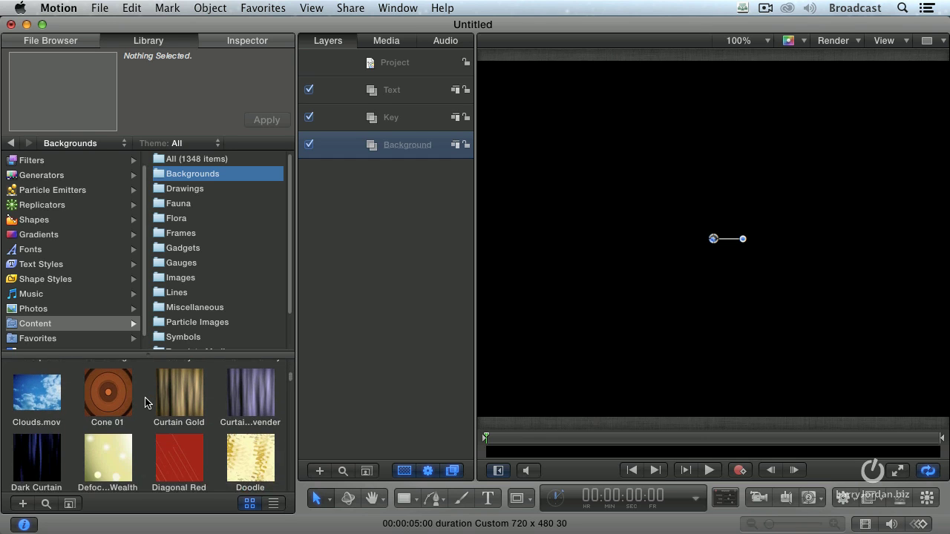
scroll(146, 403, "down", 8)
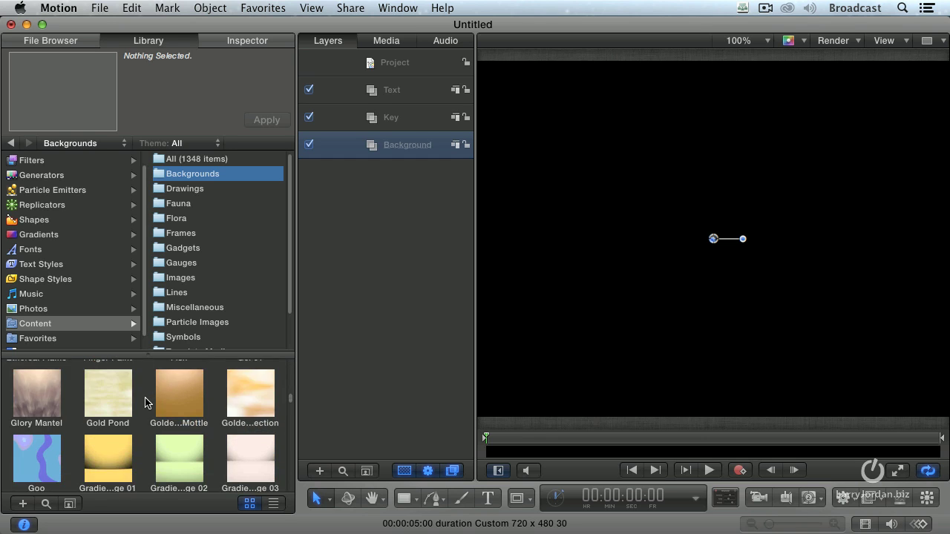
scroll(145, 403, "down", 4)
left_click(179, 402)
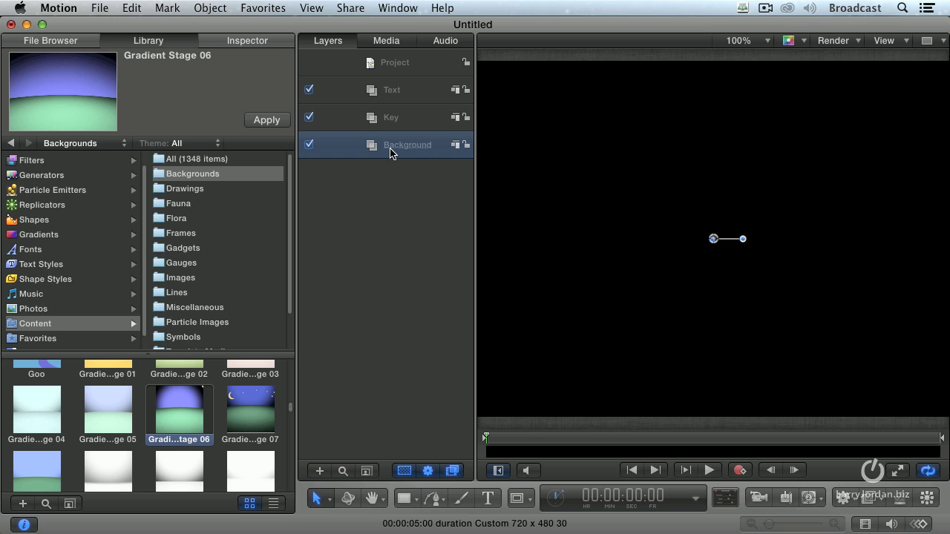
left_click(266, 120)
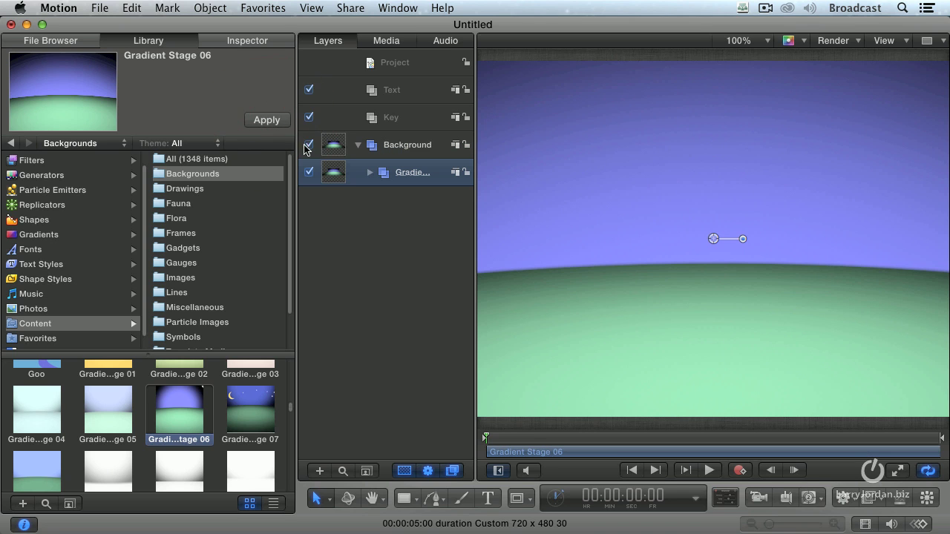
Fit the canvas to the viewer and move the playhead to 00:00:02:22.
left_click(545, 267)
key("shift+z")
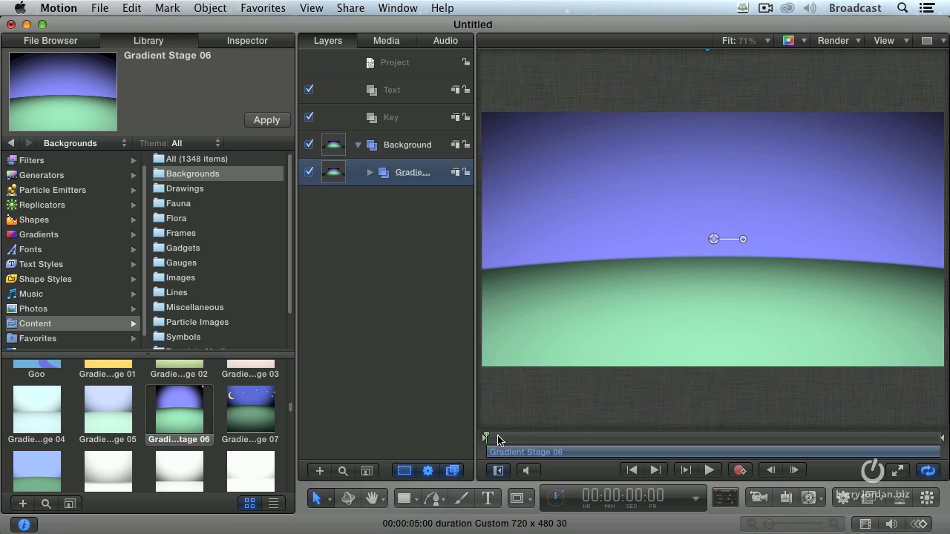
left_click_drag(490, 444, 444, 435)
left_click(380, 145)
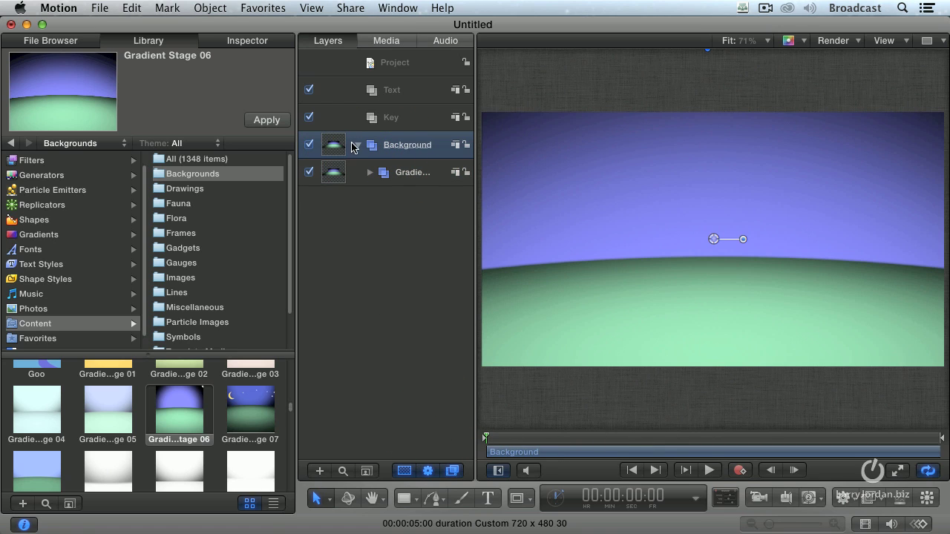
Drag the Horizontal 04 gold frame from Library Frames onto the stage in the Key group.
left_click(358, 145)
left_click(397, 118)
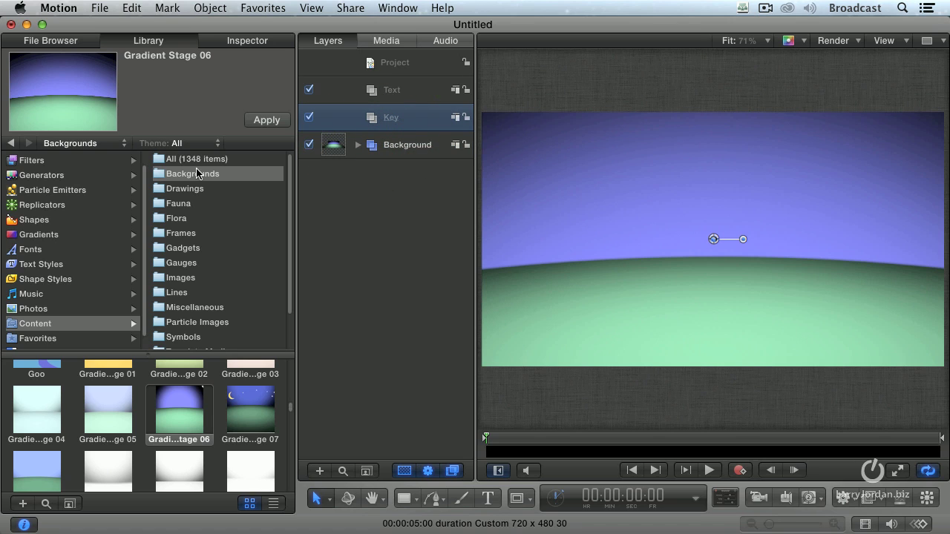
left_click(162, 236)
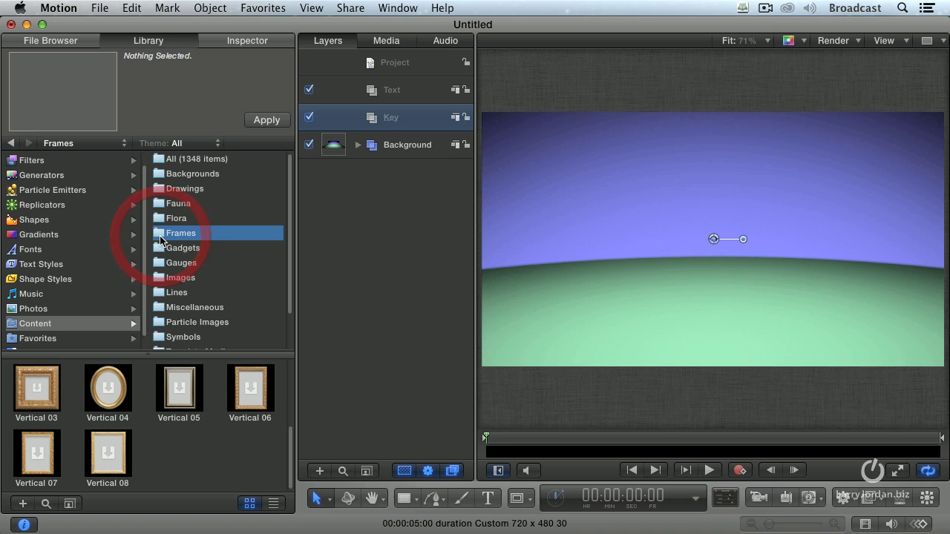
scroll(239, 452, "up", 5)
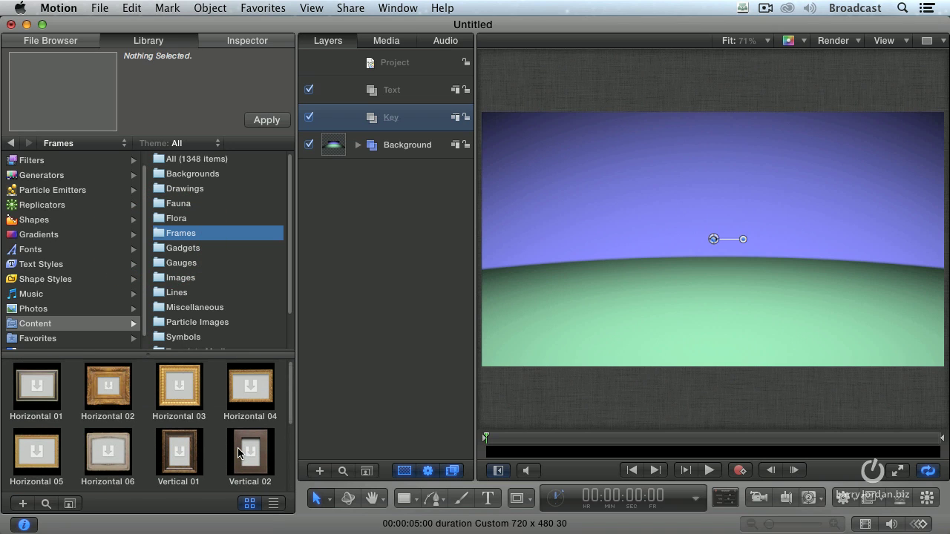
left_click(251, 386)
left_click_drag(246, 387, 617, 184)
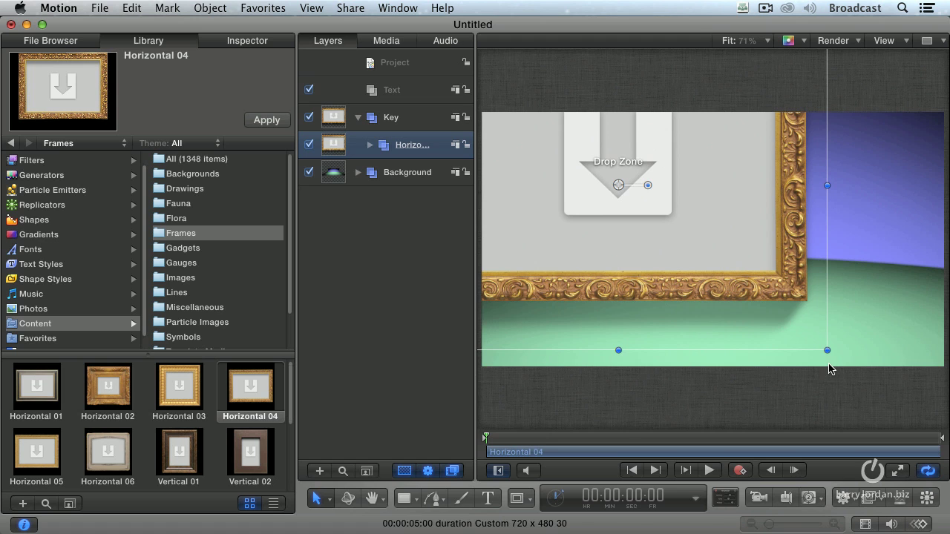
Scale the frame to about 55% and move it to the stage's upper left.
left_click_drag(826, 351, 733, 254)
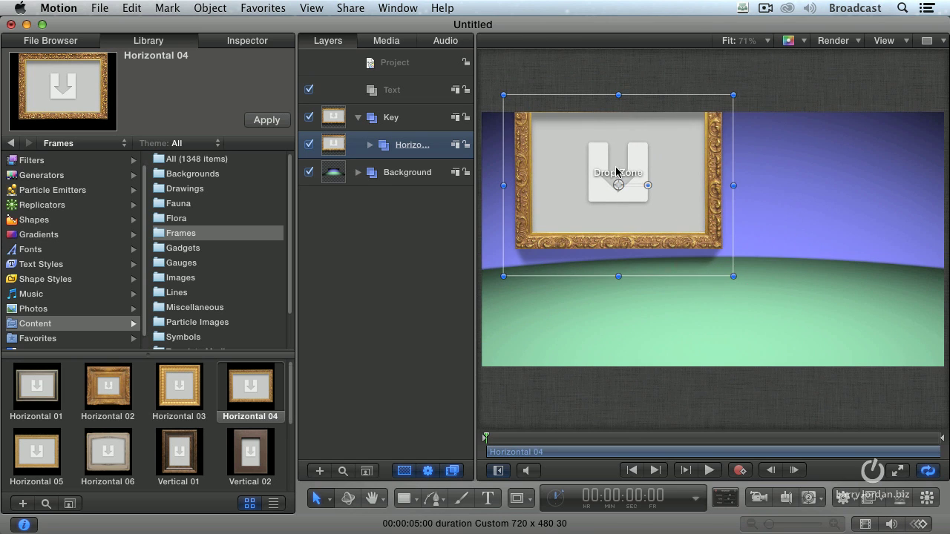
left_click_drag(619, 176, 618, 222)
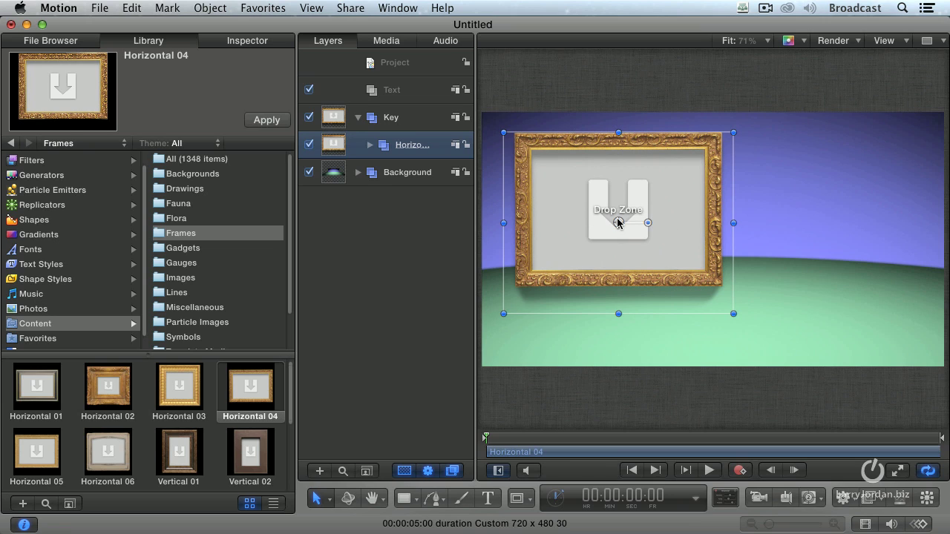
left_click(434, 286)
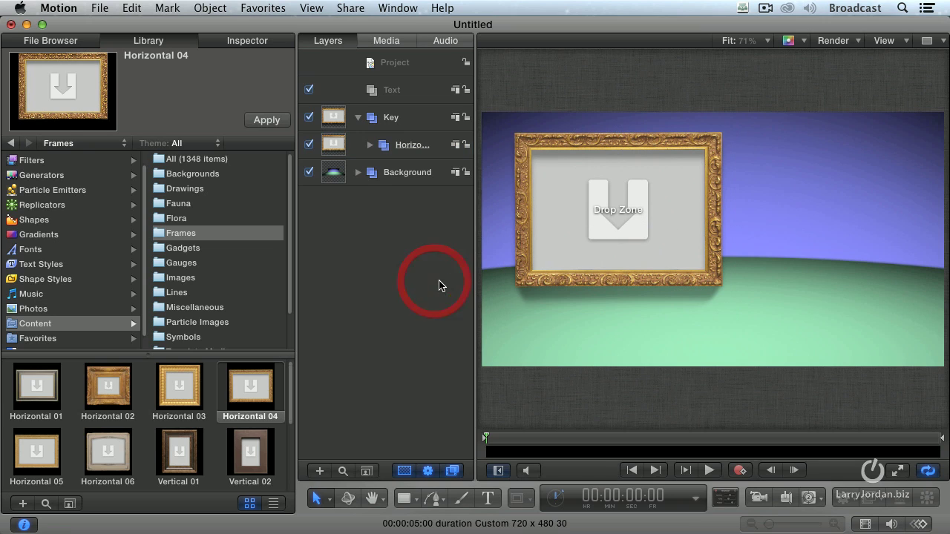
Drag the Desktop's iStock green-screen woman clip into the frame's Drop Zone and preview it.
left_click(74, 45)
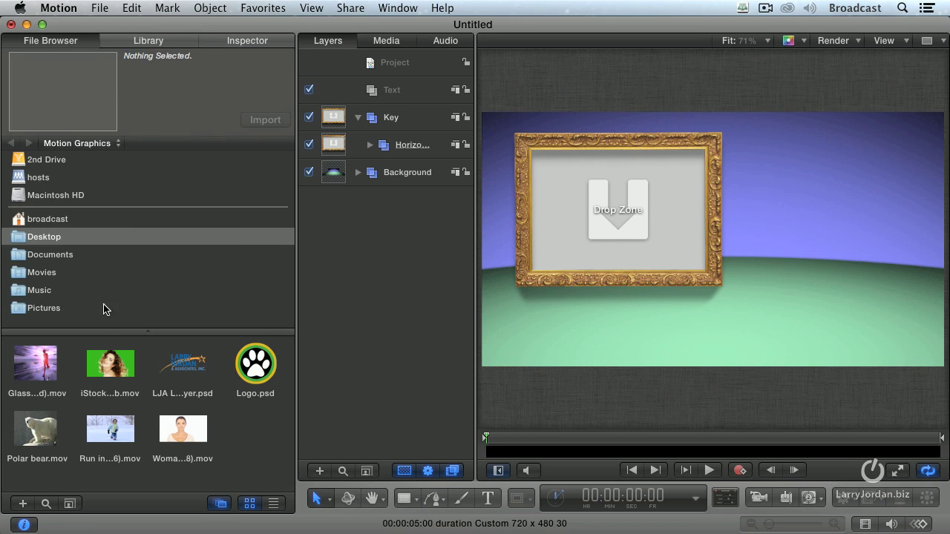
left_click(113, 367)
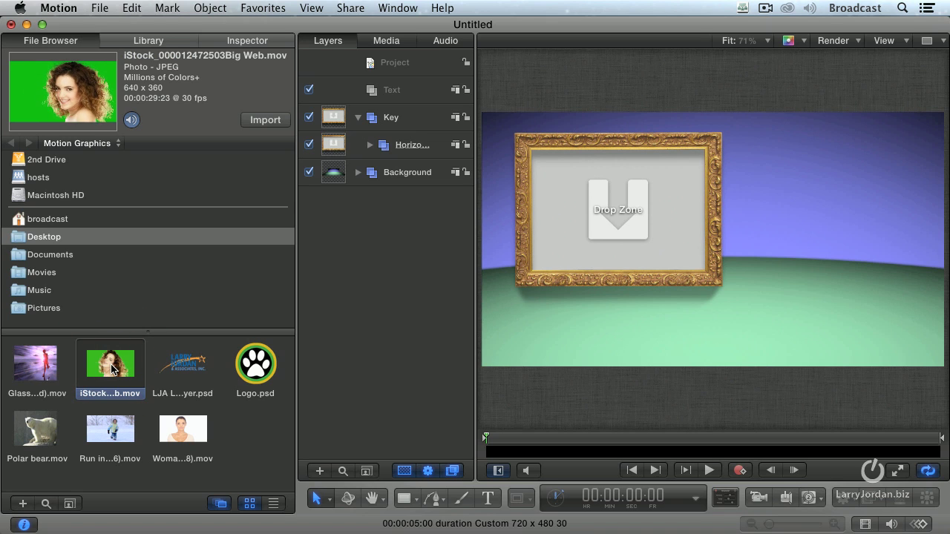
left_click_drag(96, 385, 616, 214)
key("space")
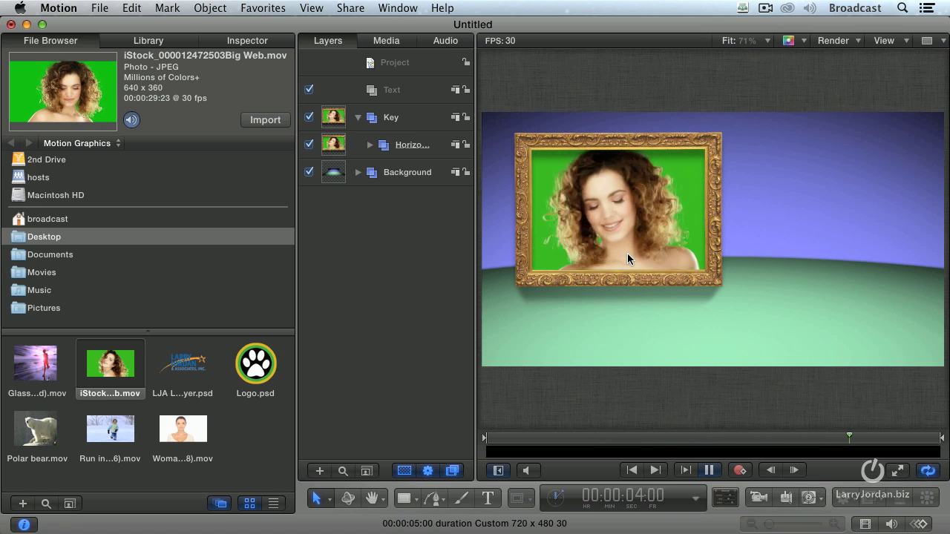
key("space")
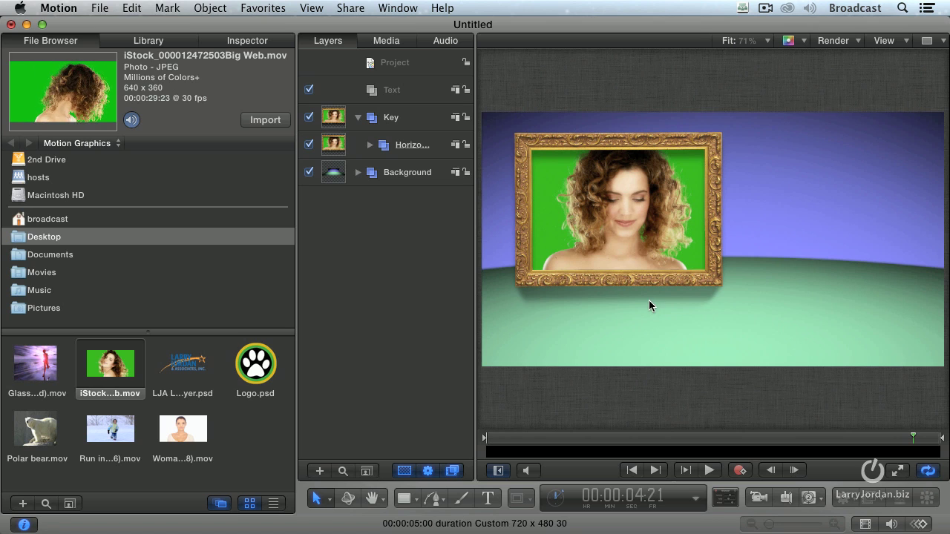
Apply the Keyering Keyer filter to the Drop Zone layer holding the clip.
mouse_move(61, 91)
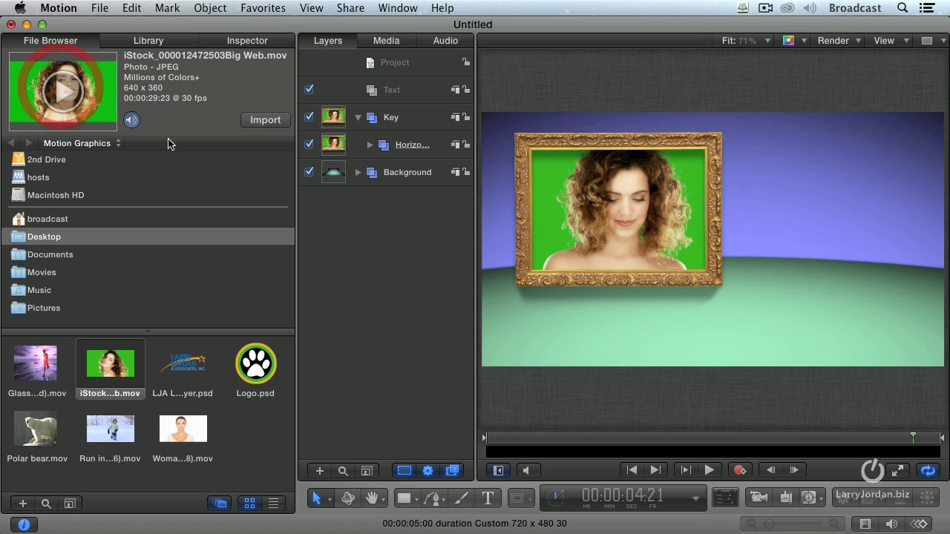
left_click(617, 265)
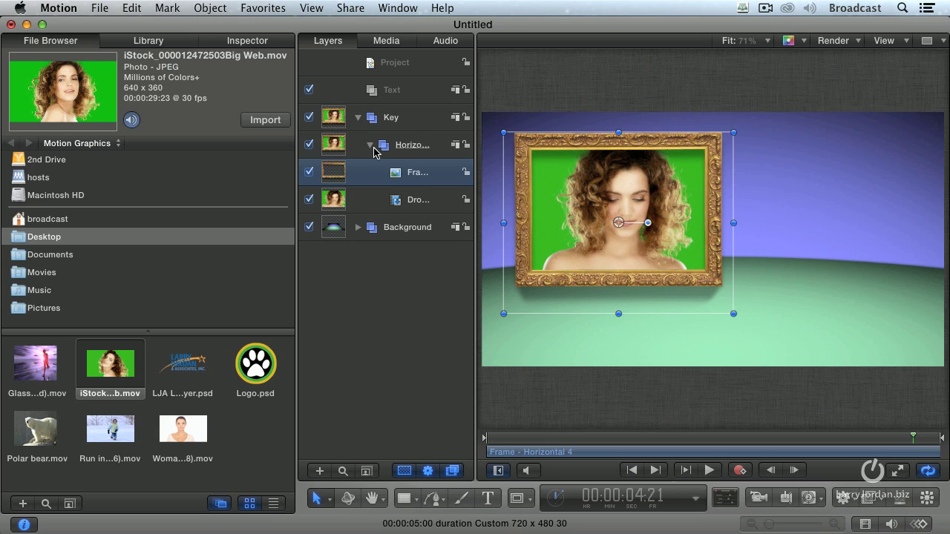
left_click(395, 205)
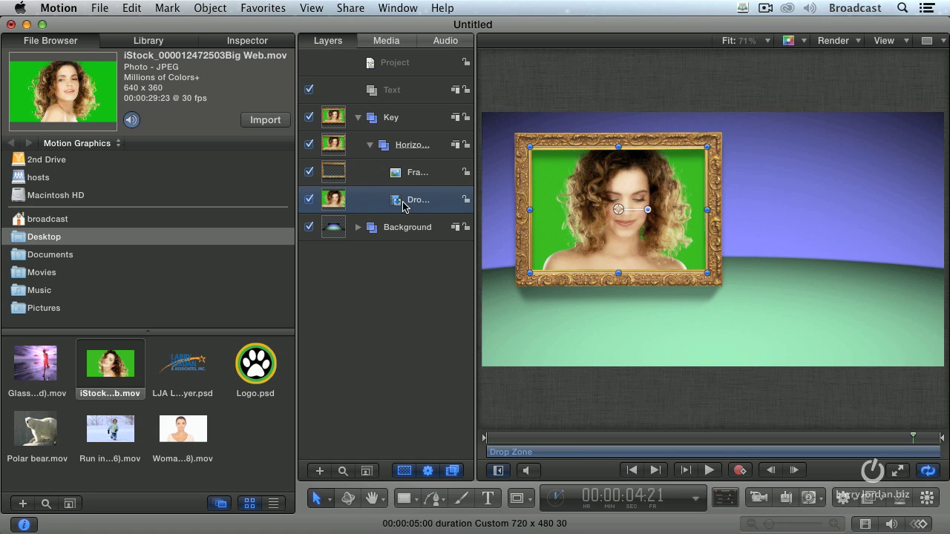
left_click(868, 499)
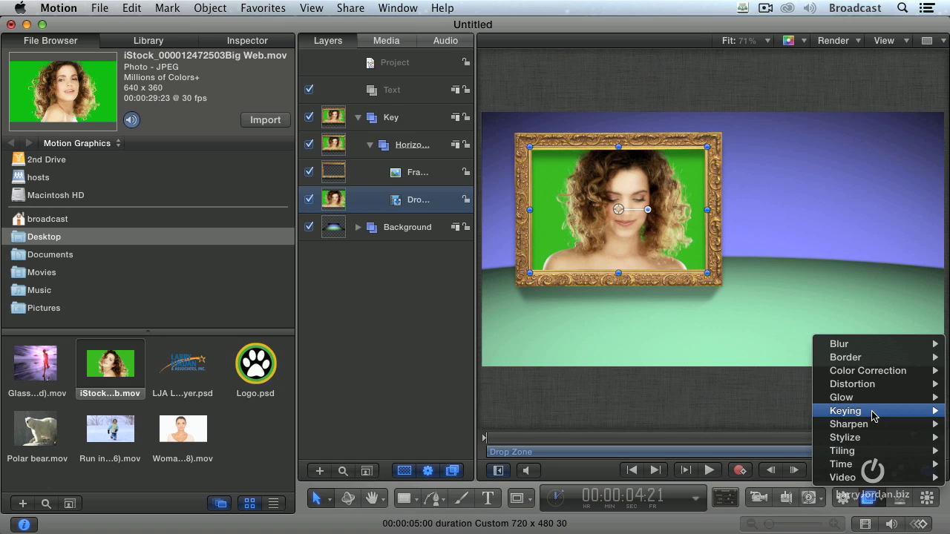
mouse_move(873, 413)
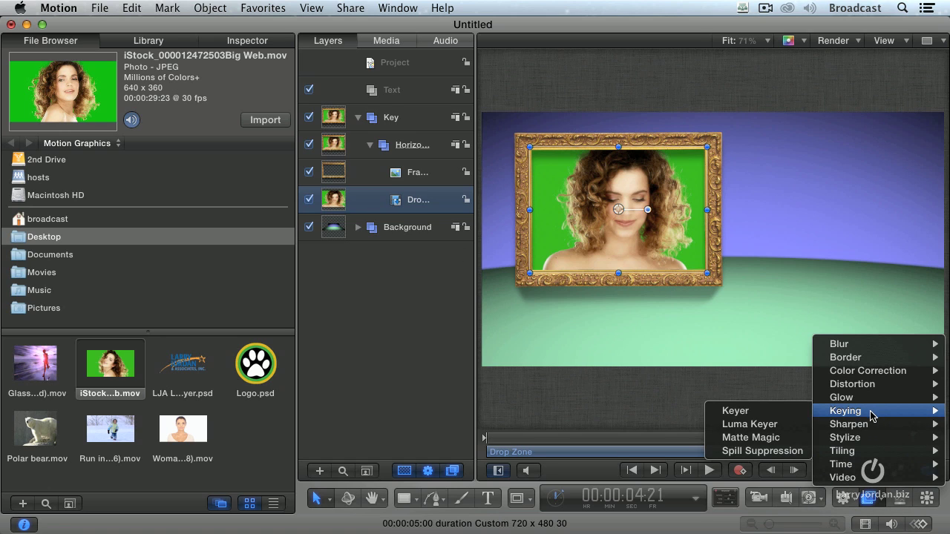
left_click(759, 418)
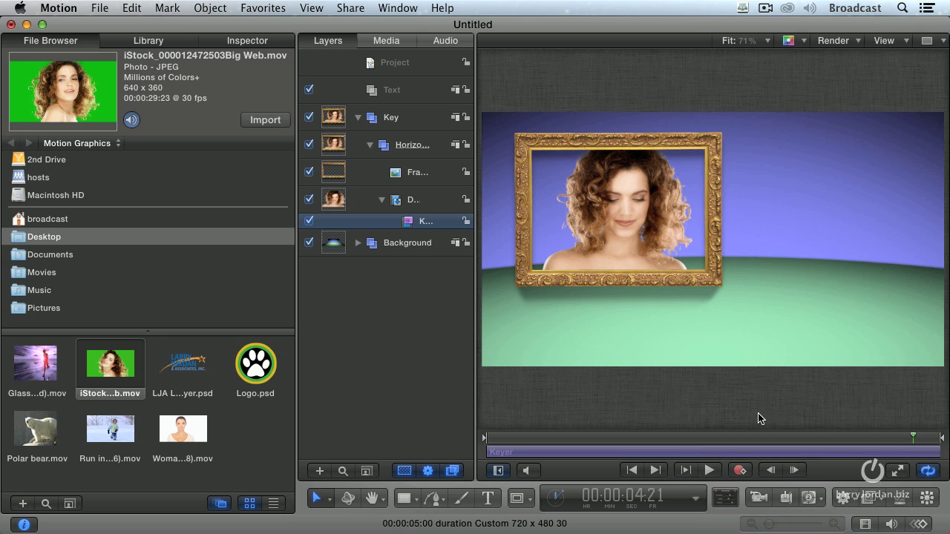
Play back from near the start to check the keyed woman.
left_click(531, 438)
key("space")
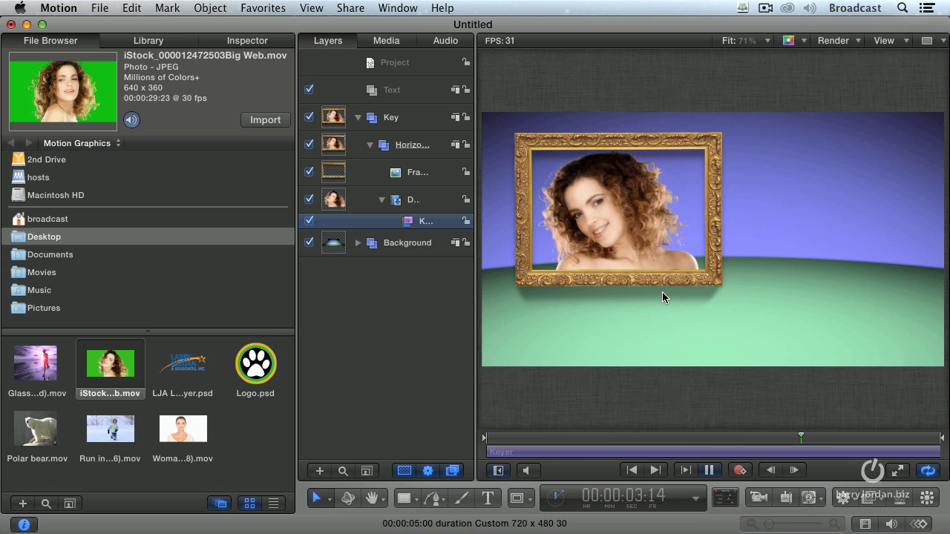
key("space")
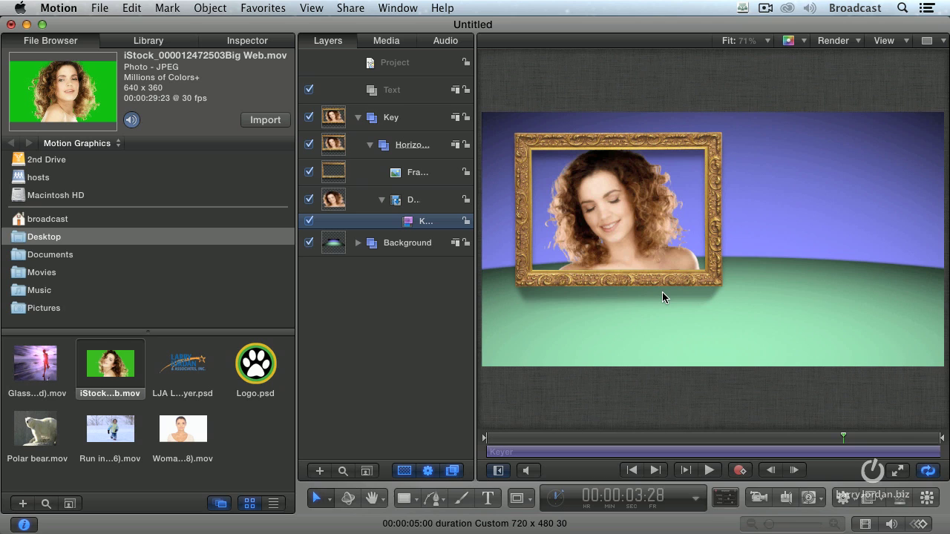
Apply the Lavender Mottle background from Library Content Backgrounds into the frame's group.
left_click(137, 41)
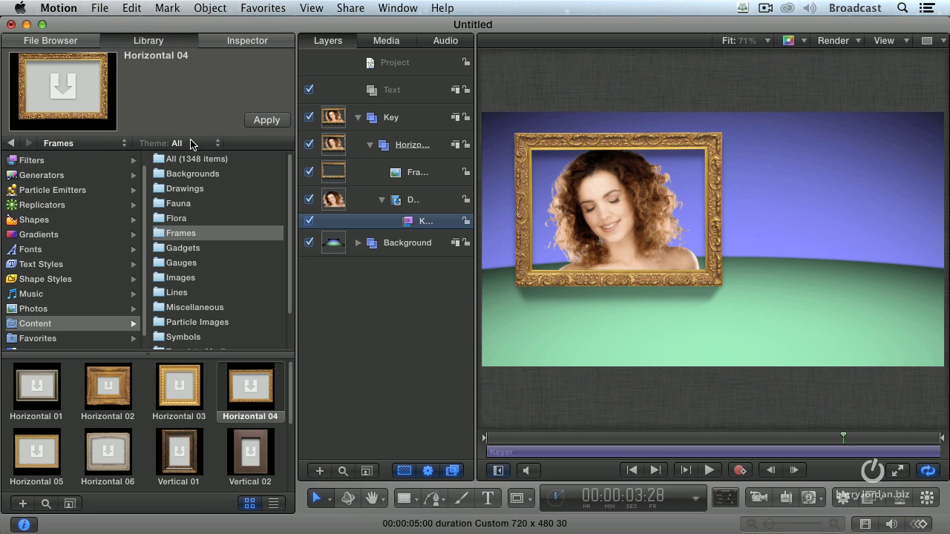
left_click(187, 176)
scroll(190, 424, "down", 5)
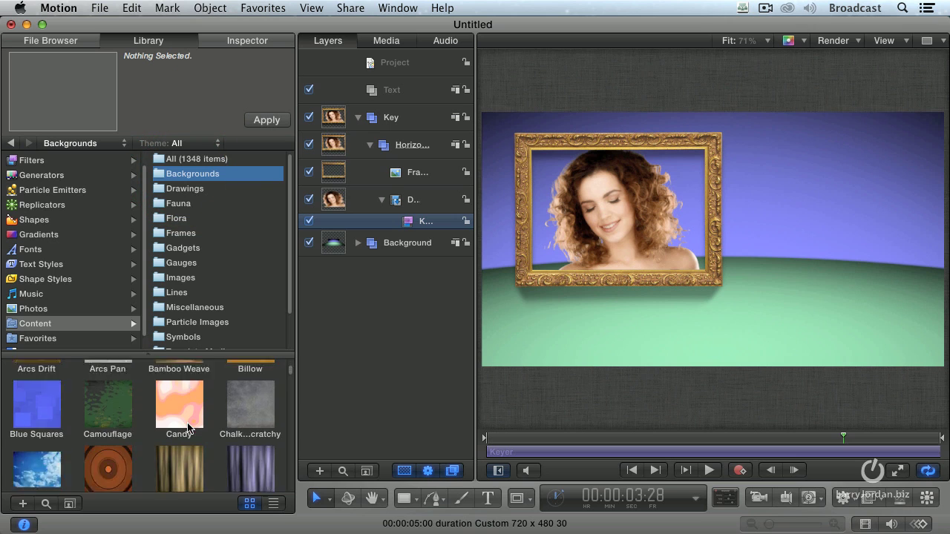
scroll(187, 425, "down", 3)
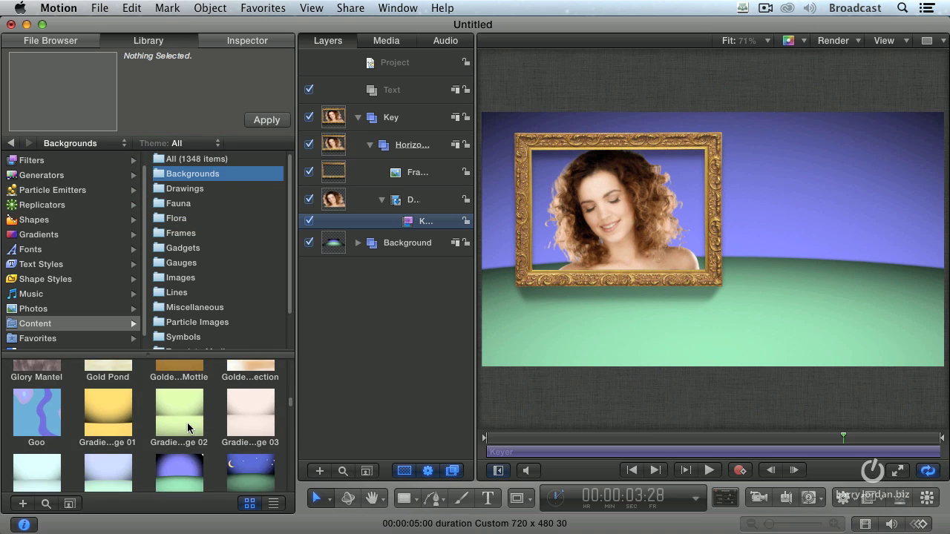
scroll(187, 429, "down", 6)
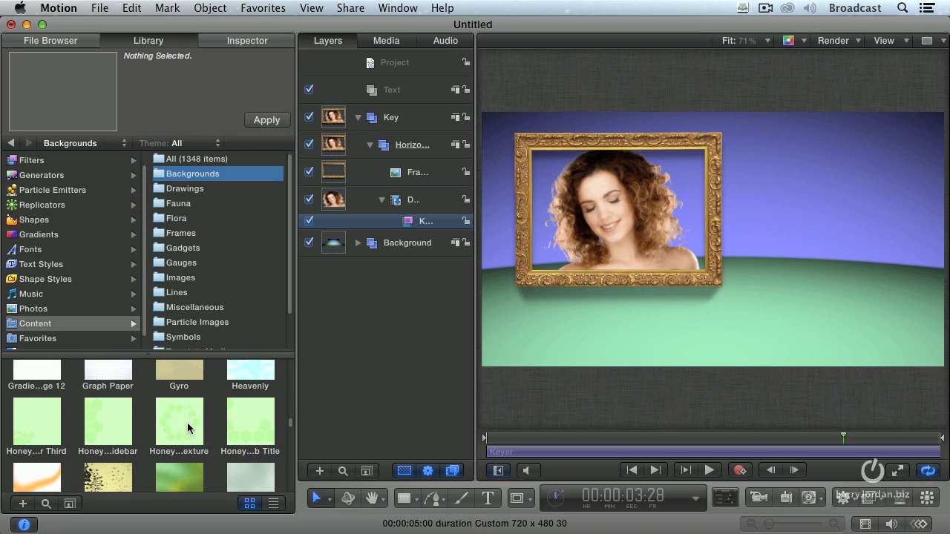
scroll(187, 428, "down", 4)
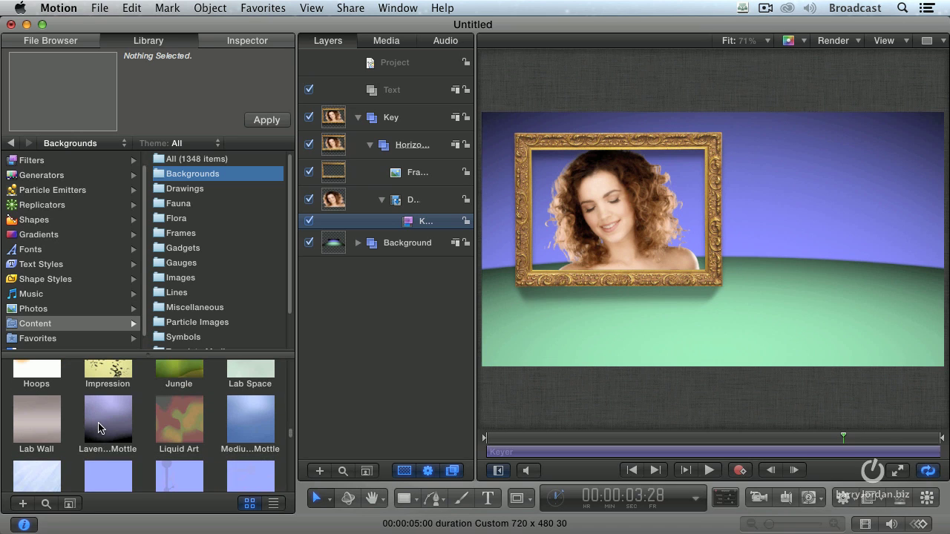
left_click(100, 428)
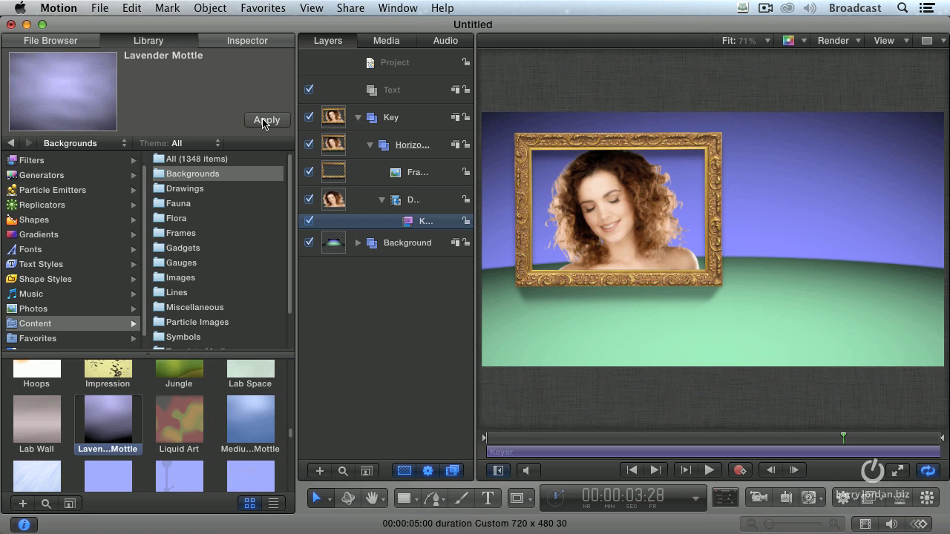
left_click(265, 120)
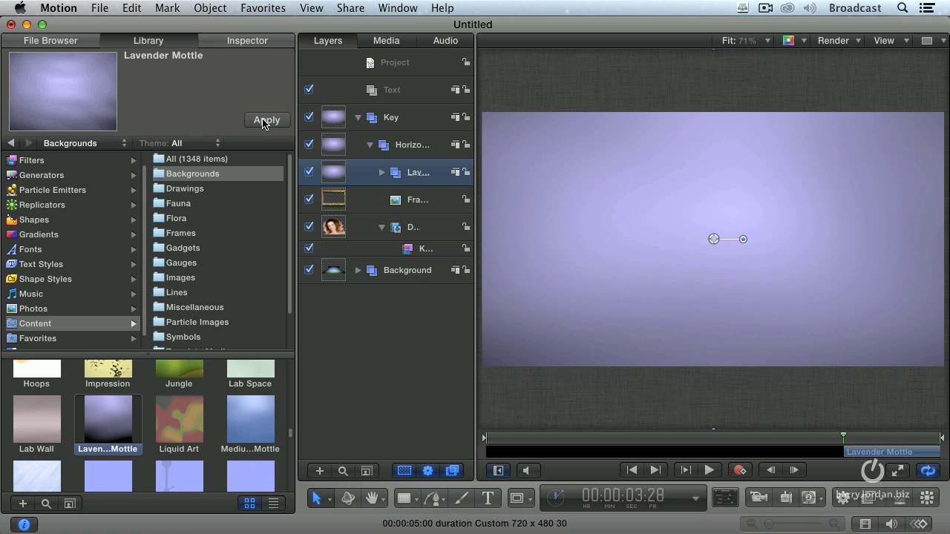
At 50% canvas zoom, resize and move Lavender Mottle to fill just the frame's opening.
left_click(742, 46)
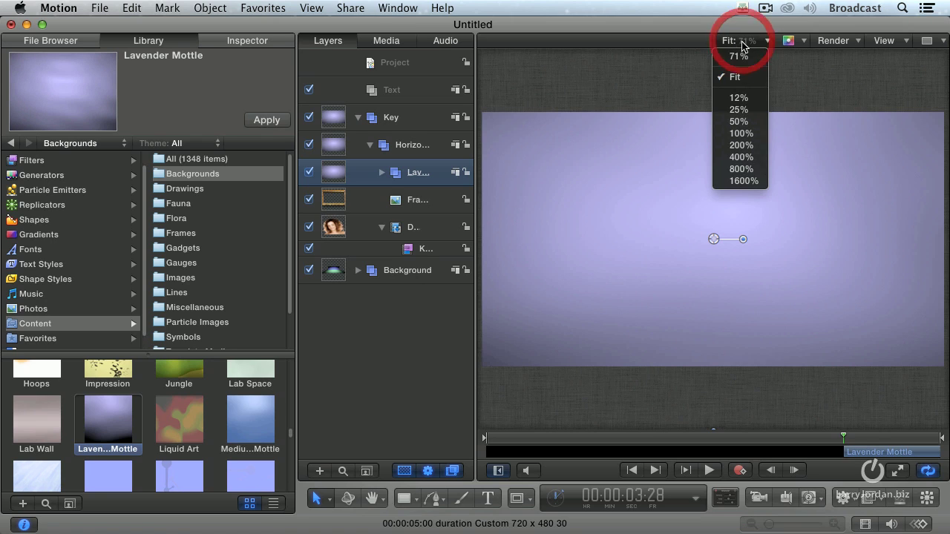
left_click(748, 128)
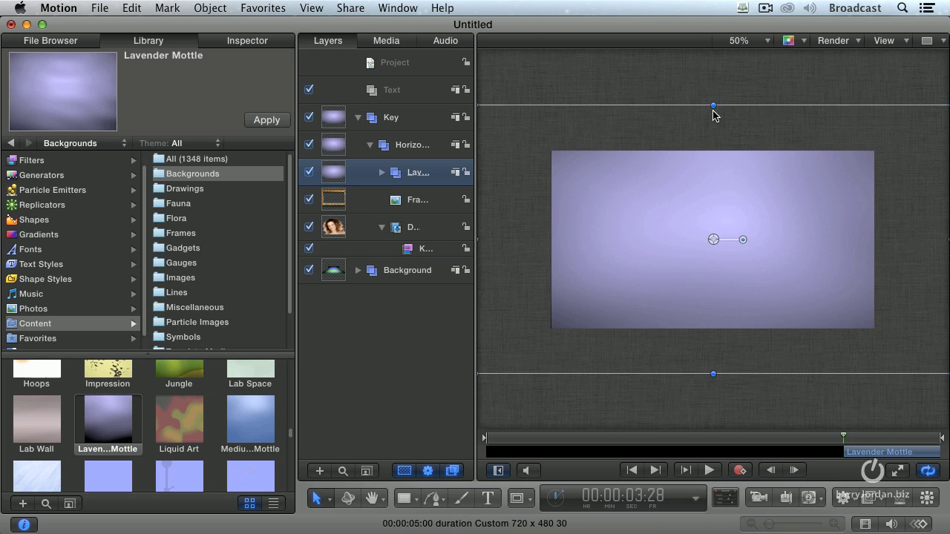
left_click_drag(713, 107, 713, 201)
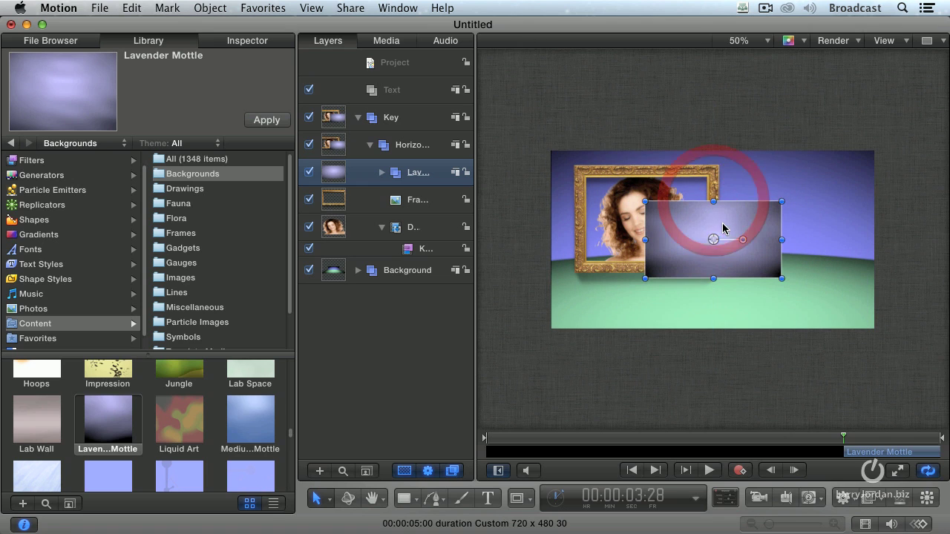
left_click_drag(717, 244, 645, 171)
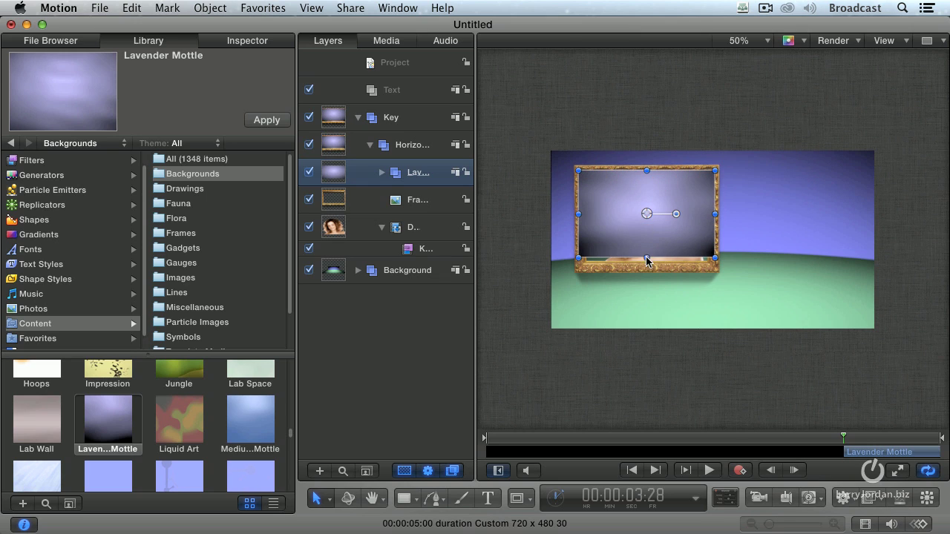
left_click_drag(647, 259, 644, 269)
left_click_drag(715, 219, 712, 220)
left_click_drag(636, 220, 638, 219)
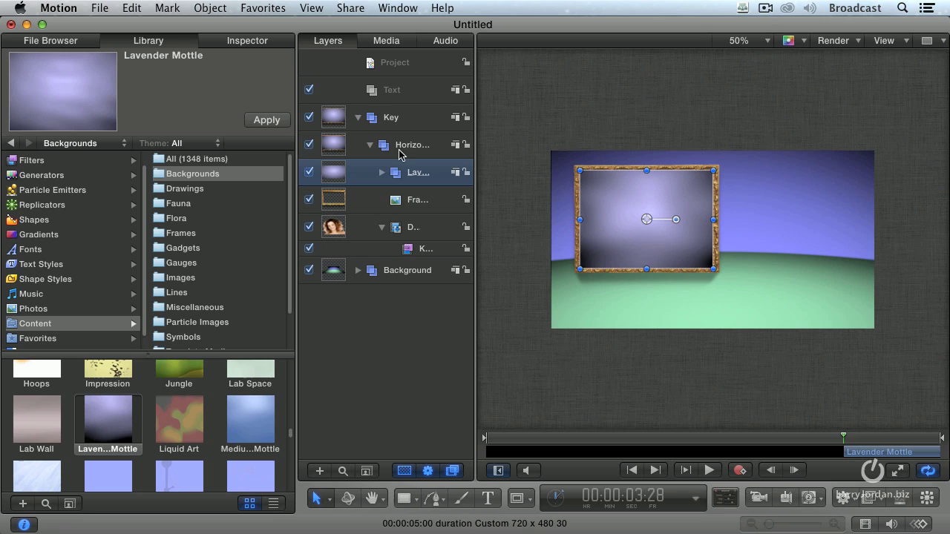
Drag Lavender Mottle below the Drop Zone in the Horizontal 04 frame group.
left_click(382, 118)
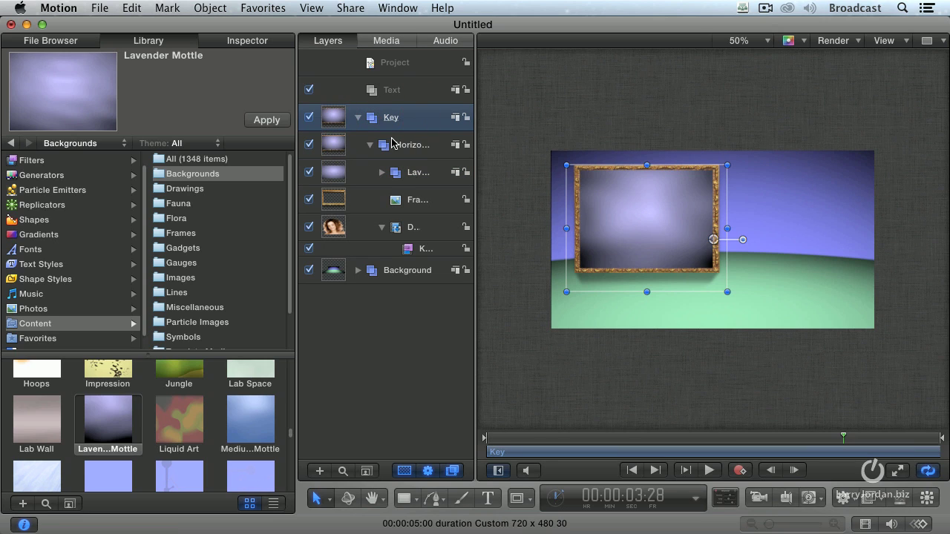
left_click(398, 145)
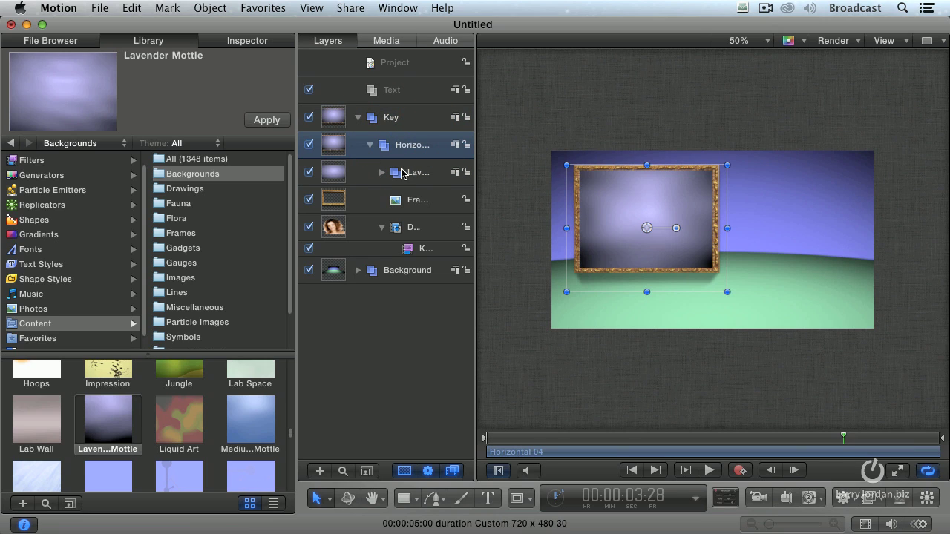
left_click(400, 173)
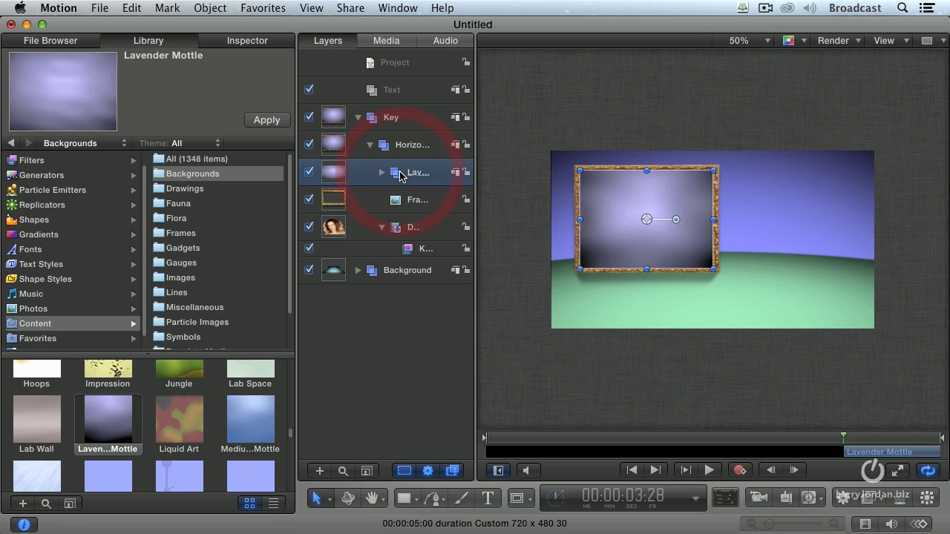
left_click(396, 233)
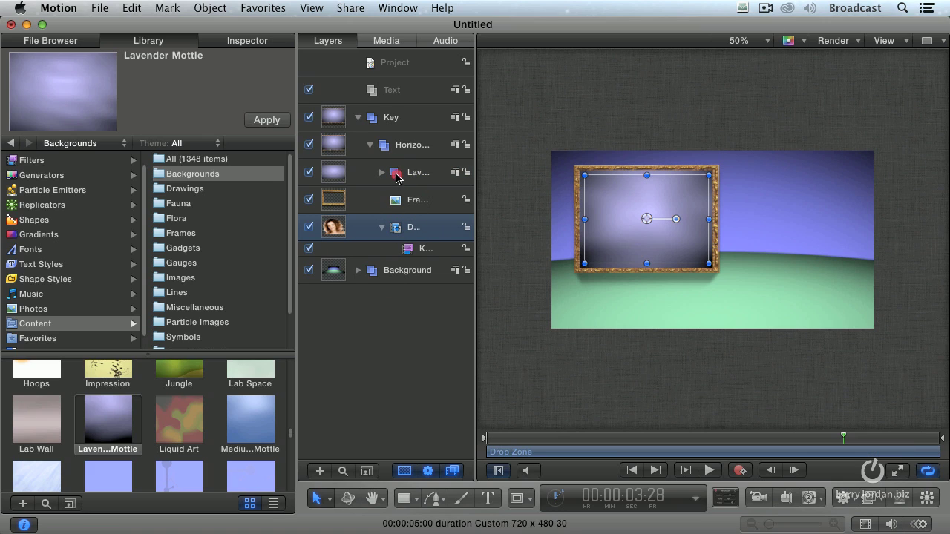
left_click_drag(397, 178, 382, 266)
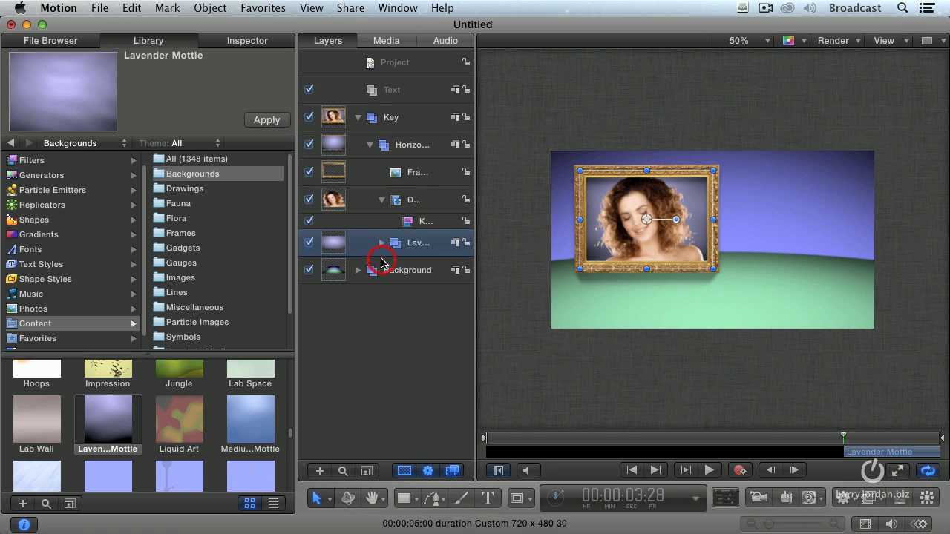
Fit the canvas and play from the start to preview the woman inside the frame.
key("shift+z")
left_click(639, 393)
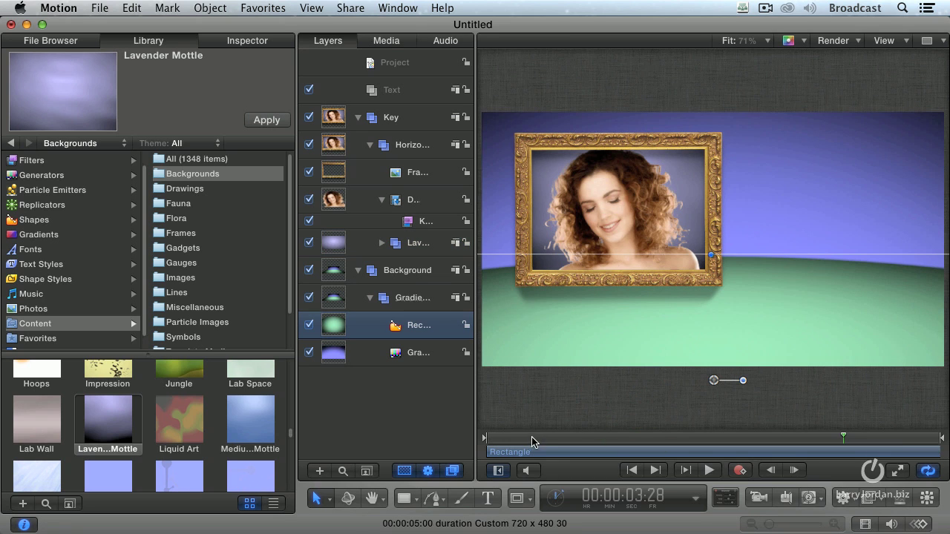
left_click_drag(530, 440, 460, 438)
key("space")
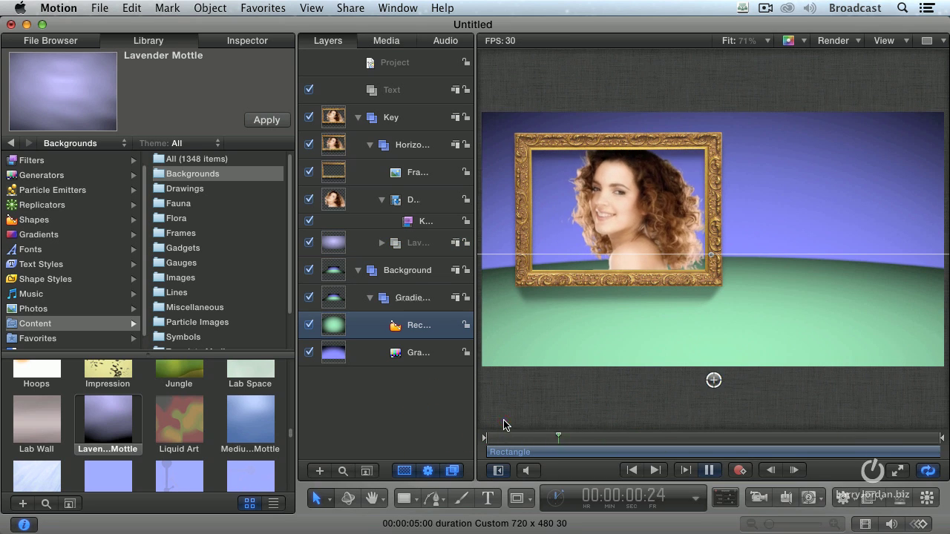
left_click(428, 420)
key("space")
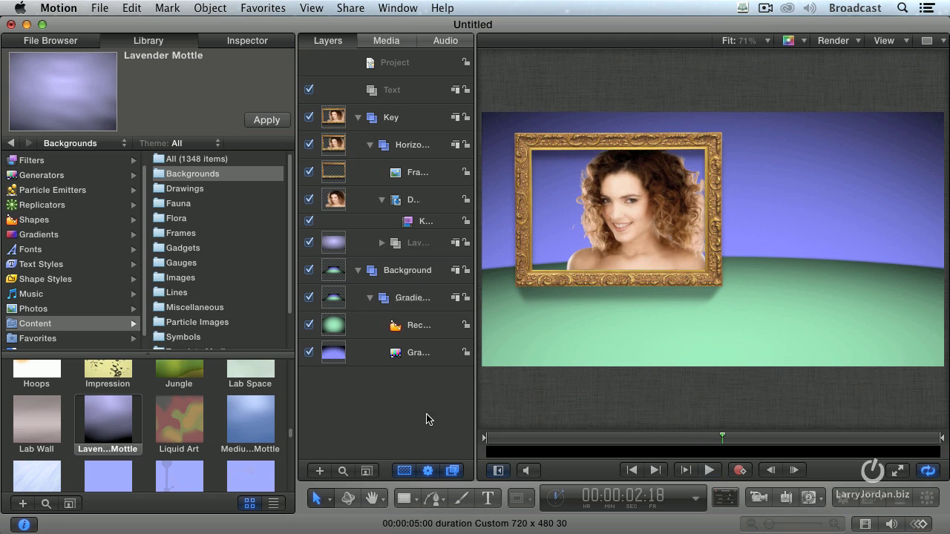
Move the Lavender Mottle layer's in point to the project's first frame.
left_click(490, 438)
left_click(441, 435)
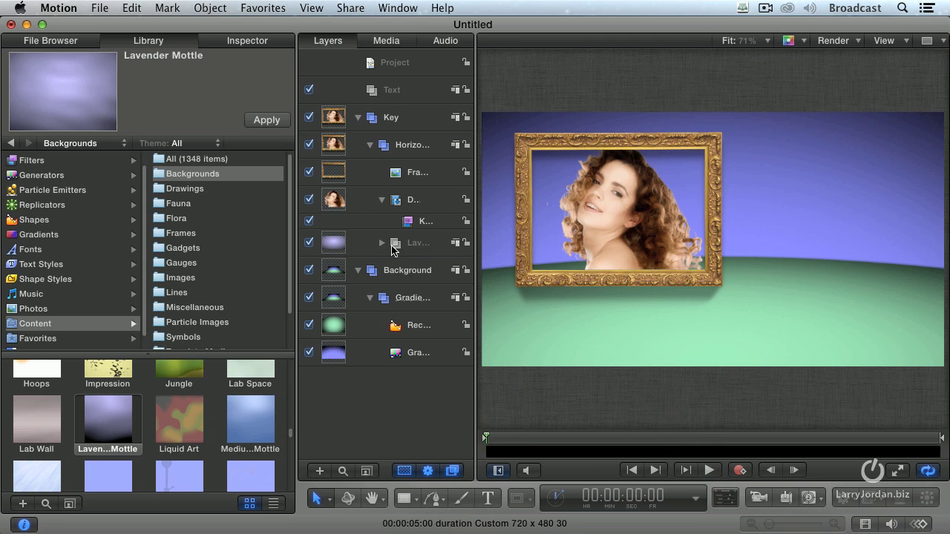
left_click(412, 246)
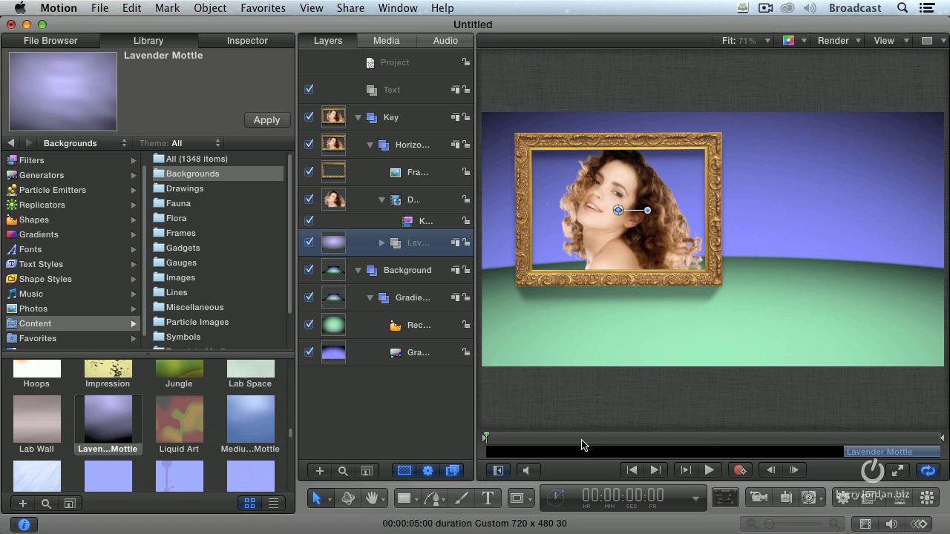
key("bracketleft")
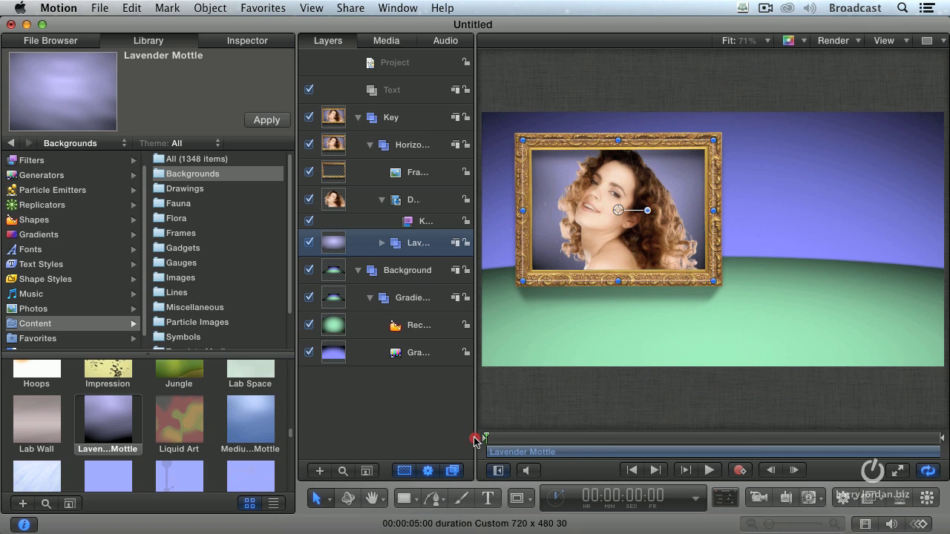
Play back to check the backdrop, then return the playhead to the start.
key("space")
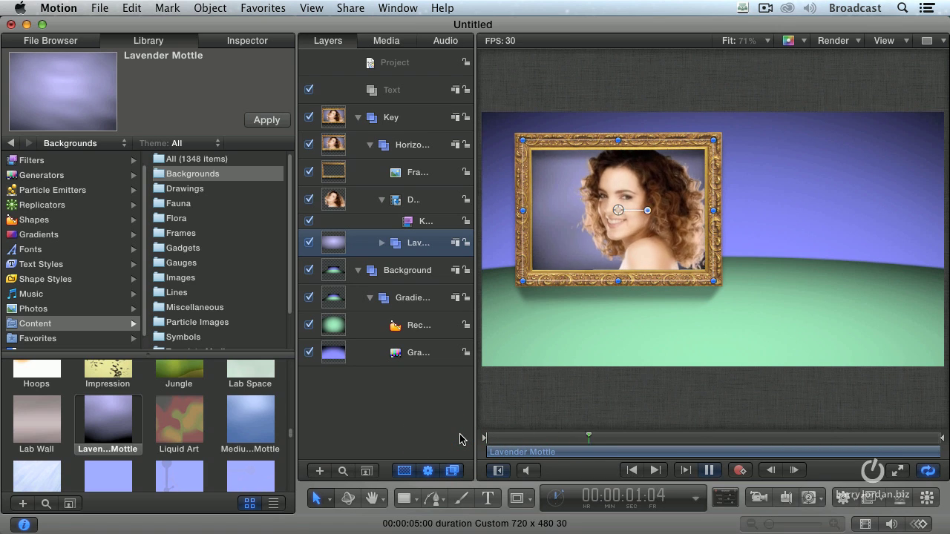
left_click(426, 419)
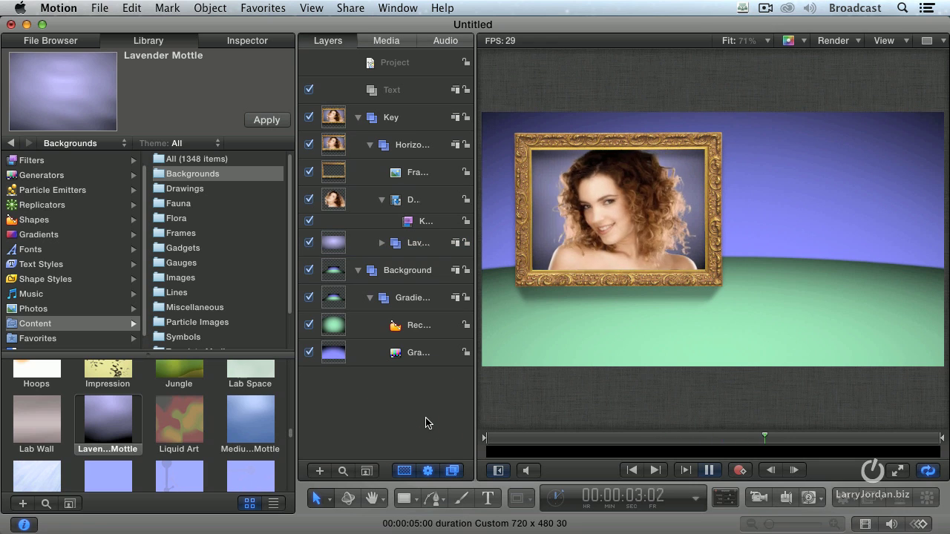
key("space")
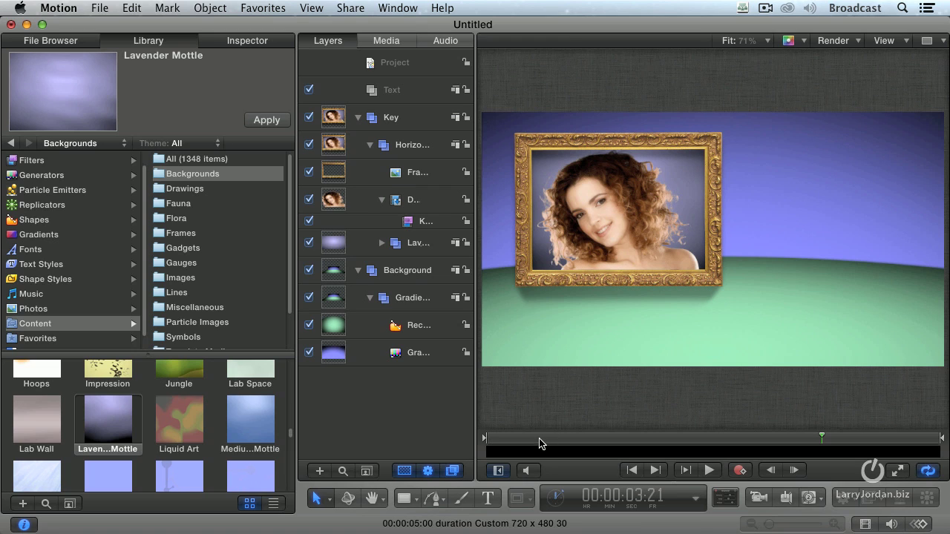
left_click(457, 439)
key("Home")
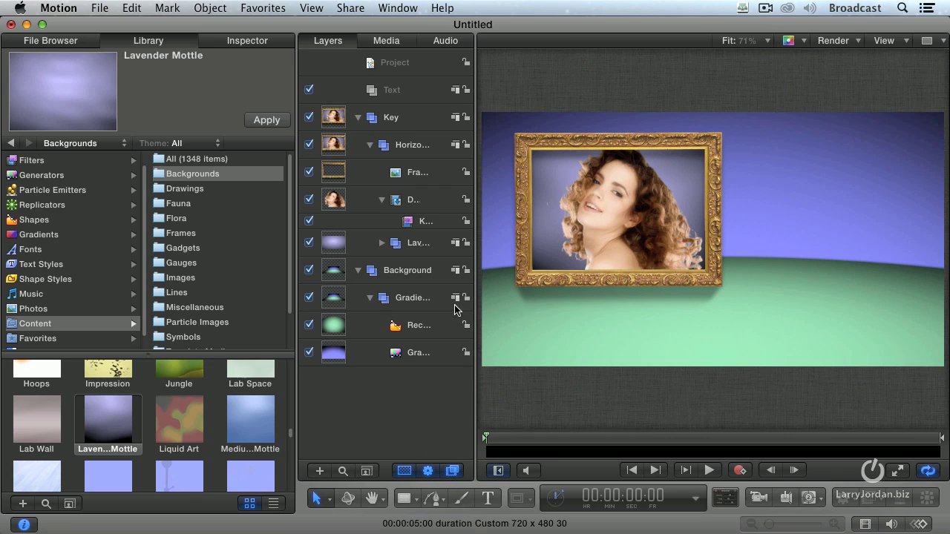
Collapse the Key and Background groups and select the Text group.
left_click(364, 121)
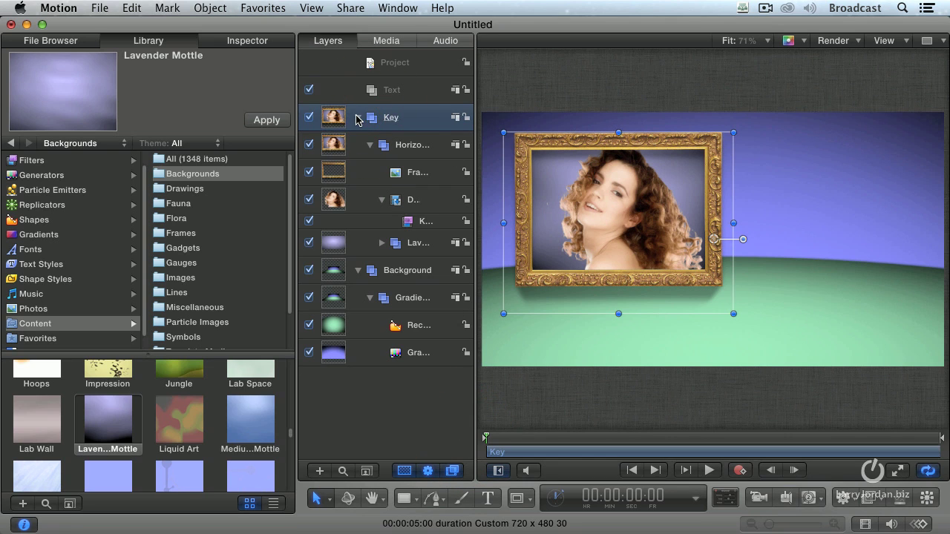
left_click(358, 118)
left_click(358, 145)
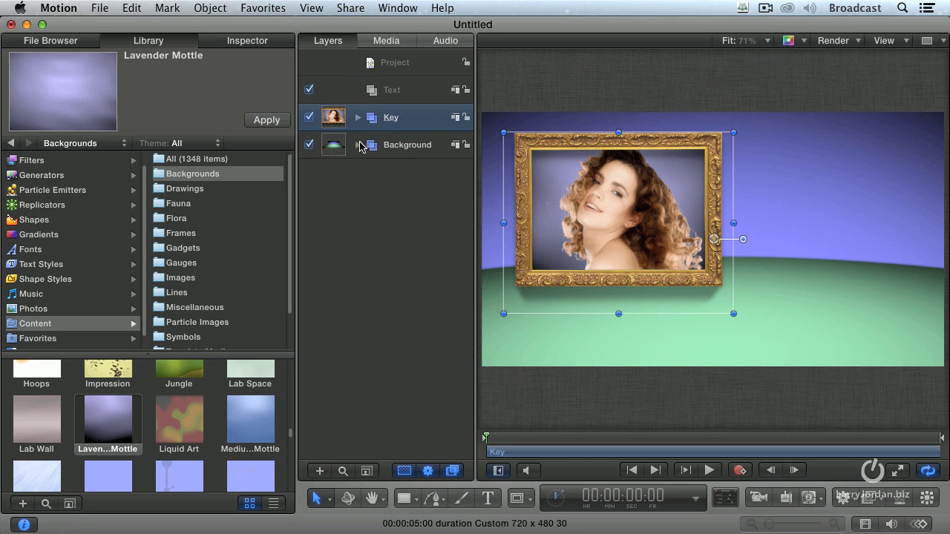
left_click(383, 89)
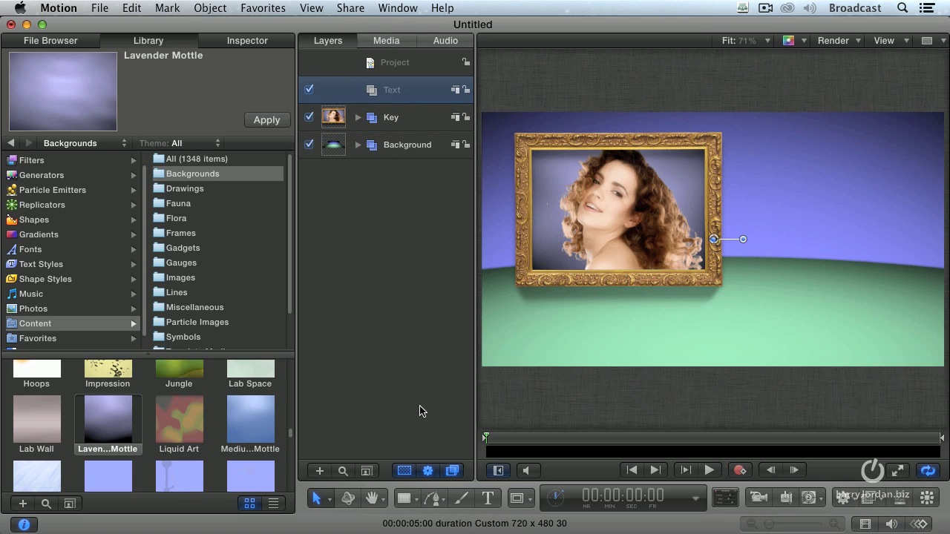
Add the caption 'Waiting for a Talking Picture!!' on the green floor and shift it right.
left_click(488, 502)
left_click(499, 328)
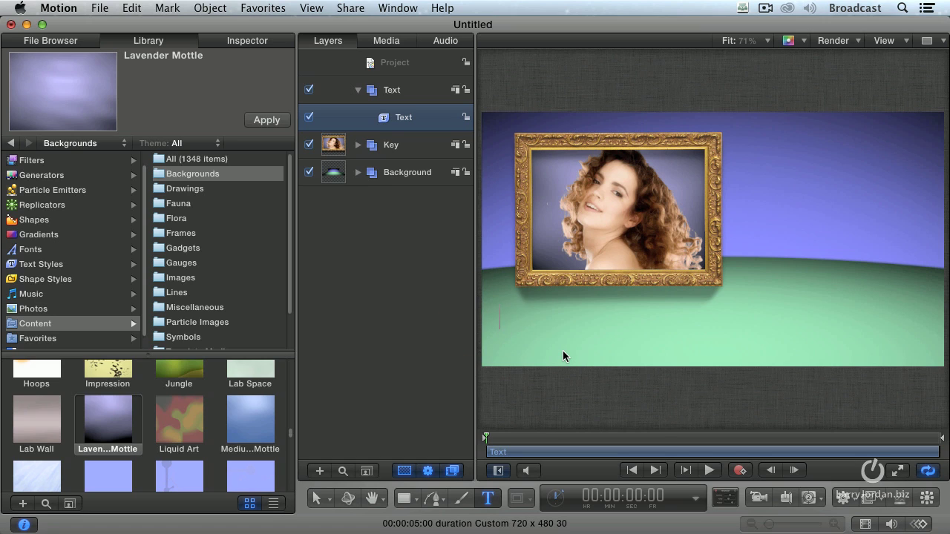
type("Waiting for ")
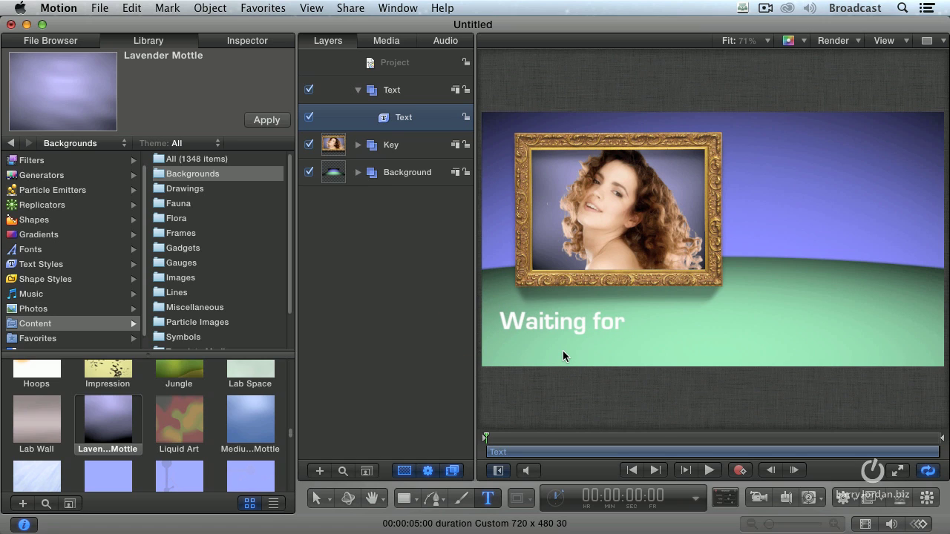
type("a Talking Picture!")
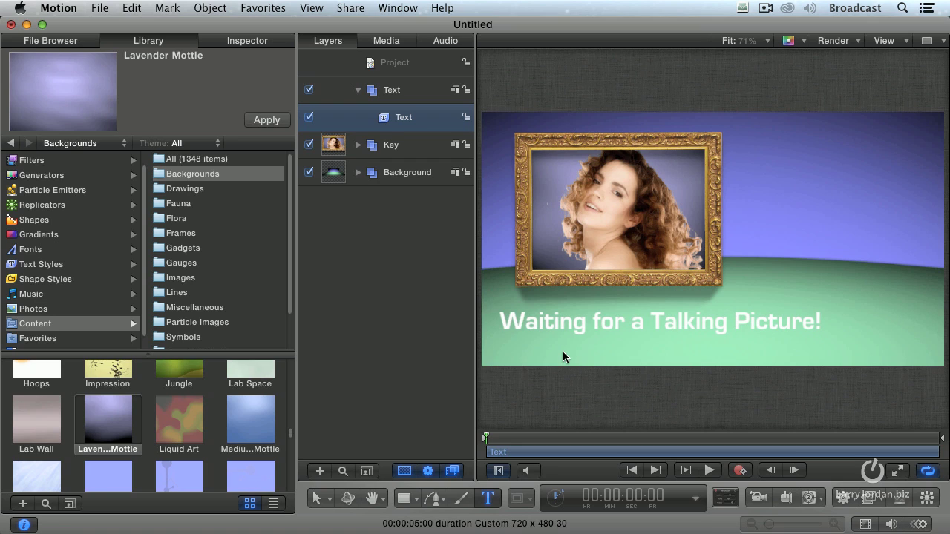
key("BackSpace")
type("...!")
key("Escape")
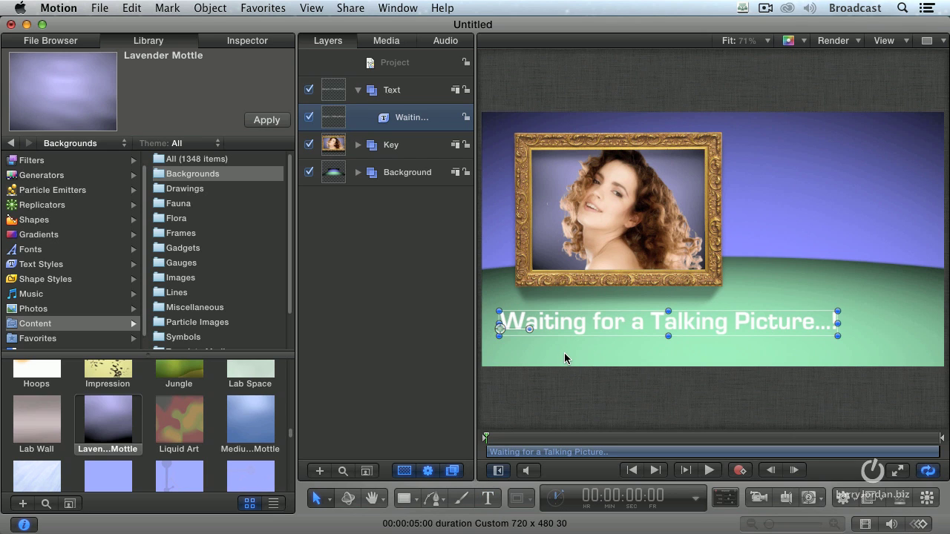
left_click_drag(585, 330, 610, 331)
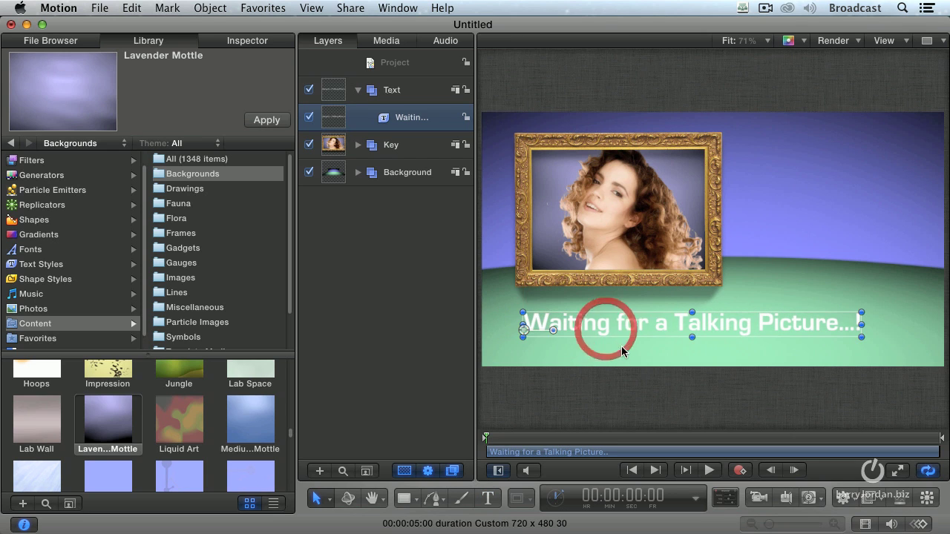
Switch the caption font to Footlight MT Light in the HUD.
key("F7")
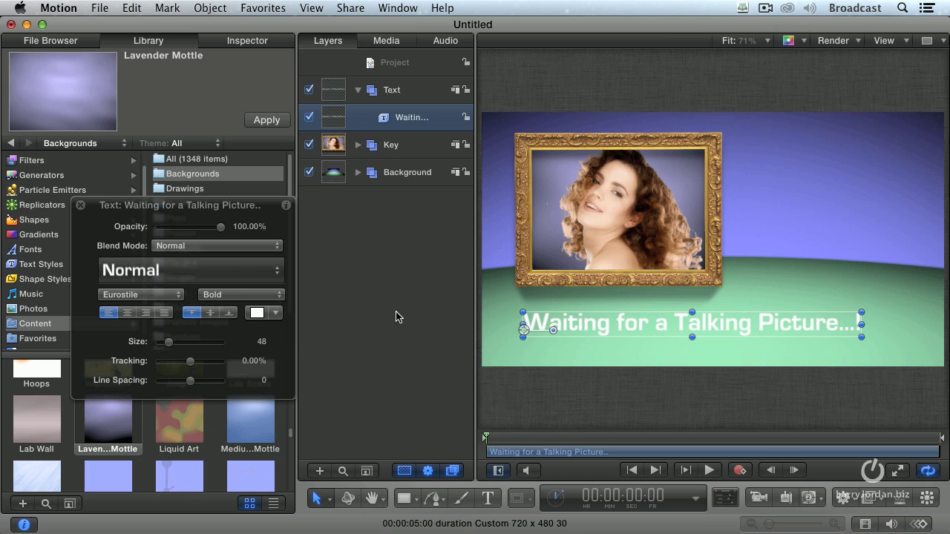
left_click(148, 297)
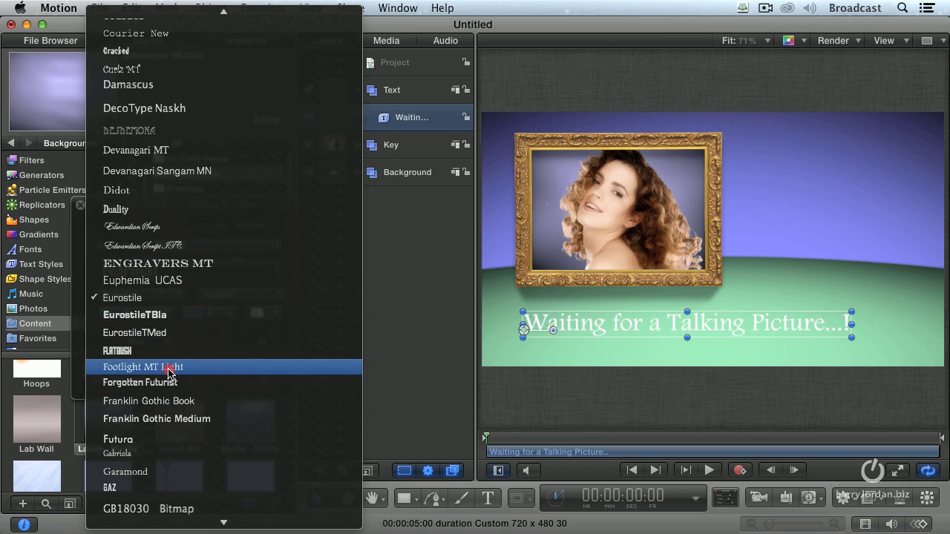
left_click(170, 366)
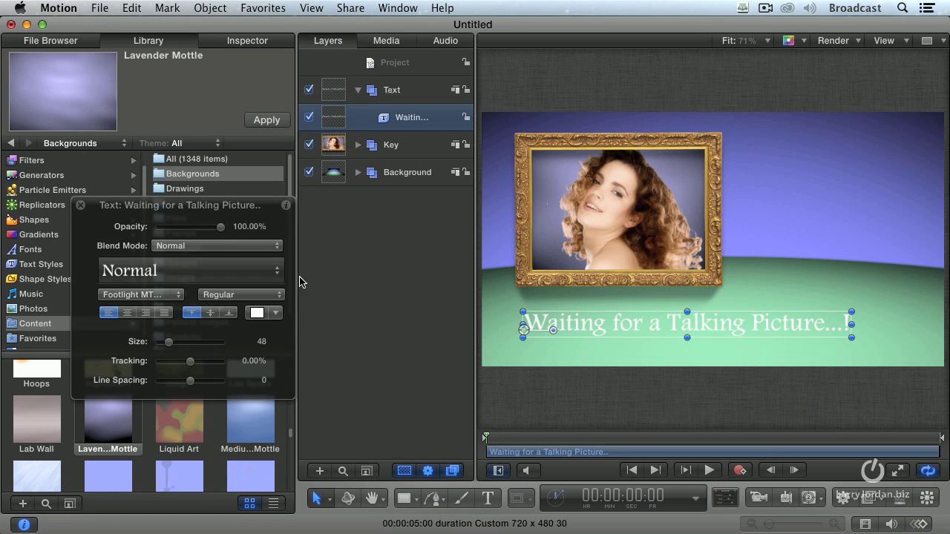
Enable Drop Shadow for the caption in the Text Style inspector.
left_click_drag(186, 206, 432, 221)
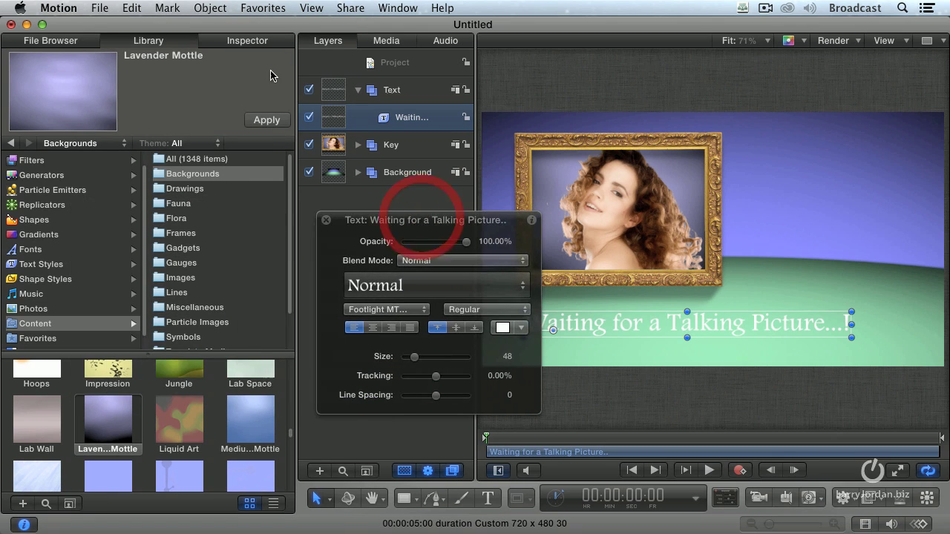
left_click(246, 42)
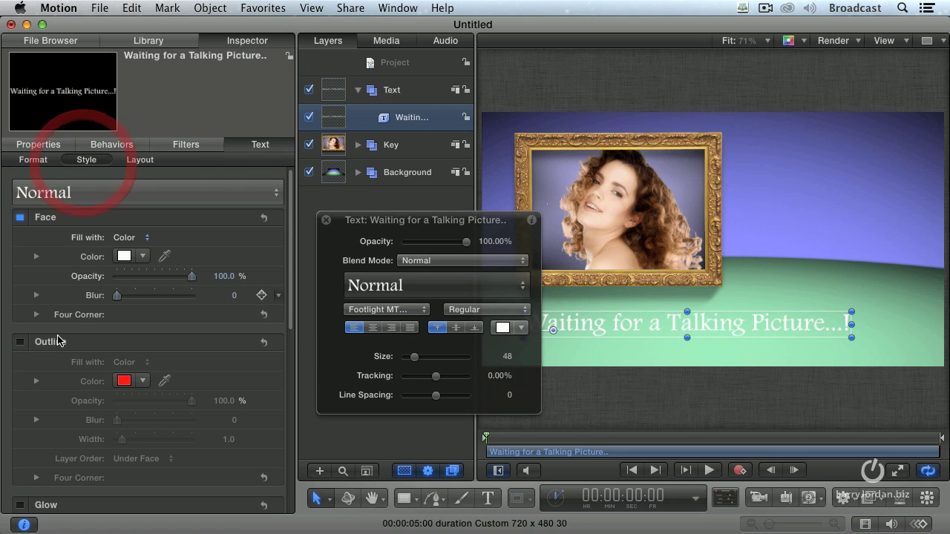
scroll(57, 350, "down", 1)
scroll(57, 350, "down", 10)
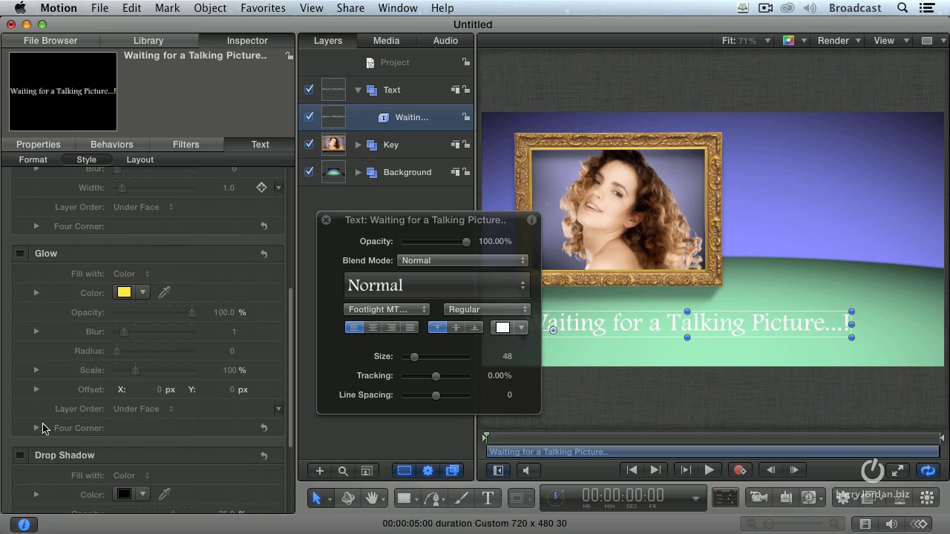
left_click(21, 455)
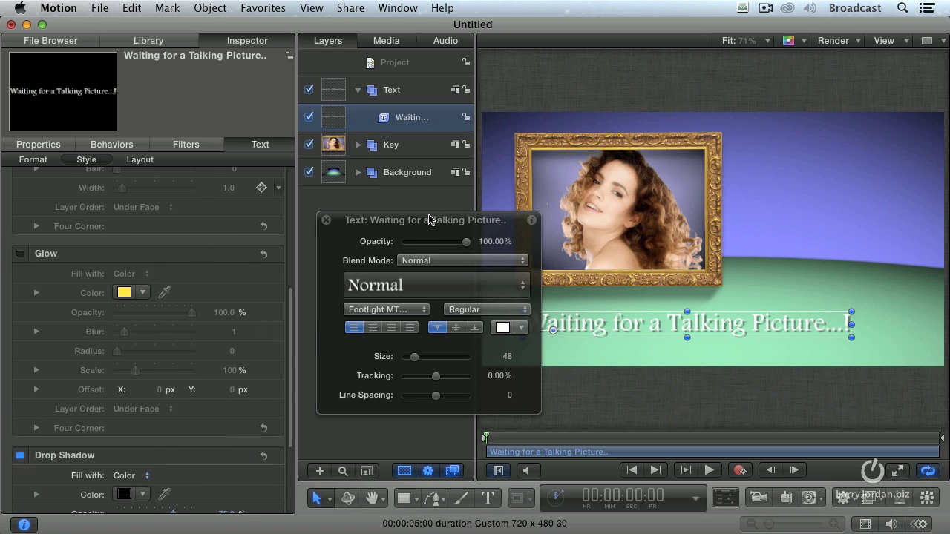
scroll(275, 412, "down", 6)
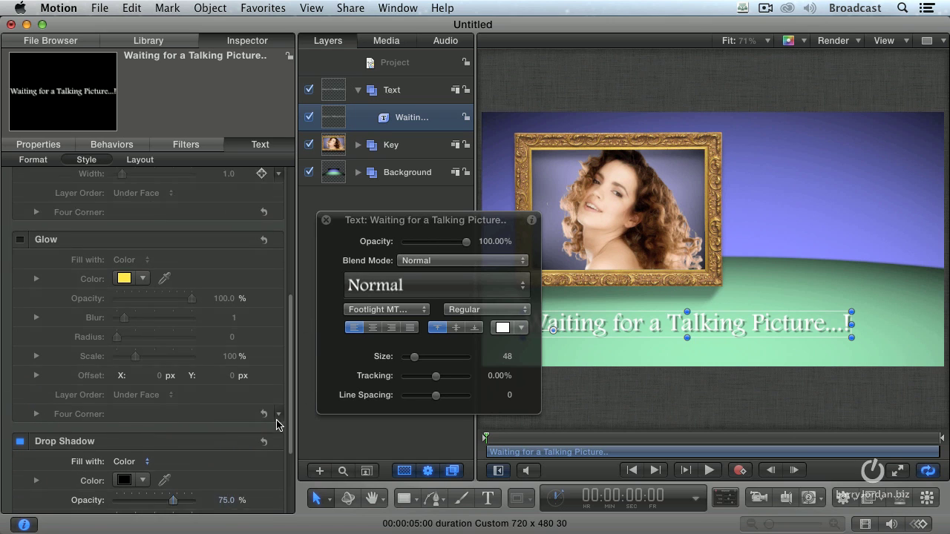
Set the shadow's opacity to 90, blur to 5 and distance to 7.
left_click(226, 381)
type("90")
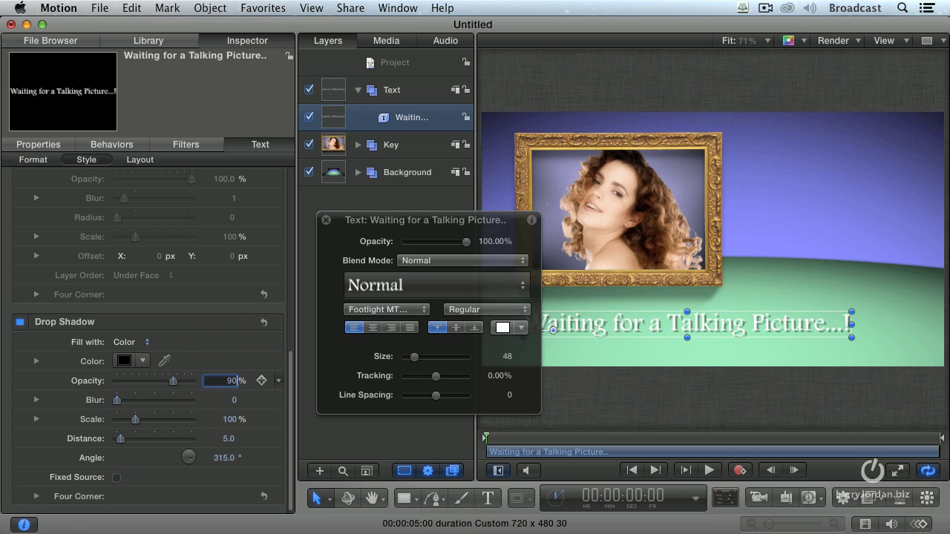
key("Return")
left_click(235, 401)
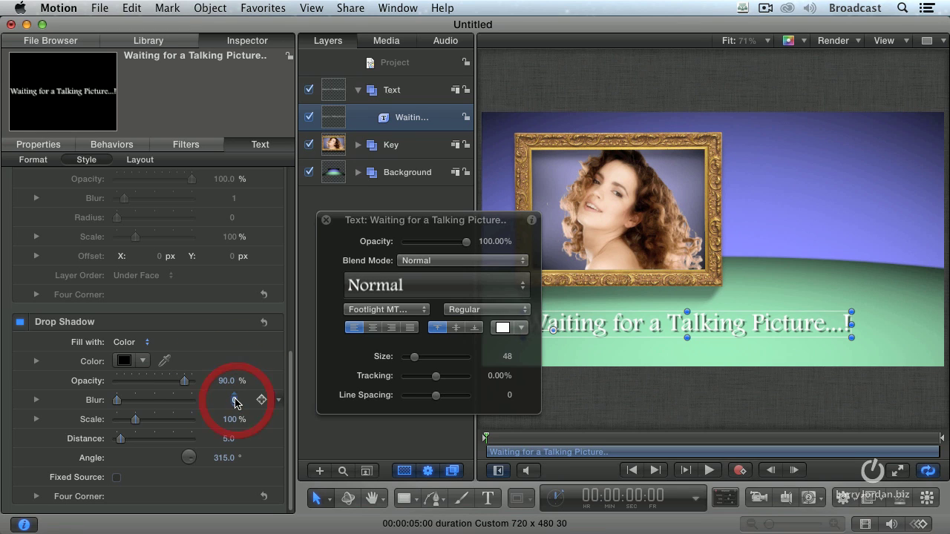
type("5")
key("Return")
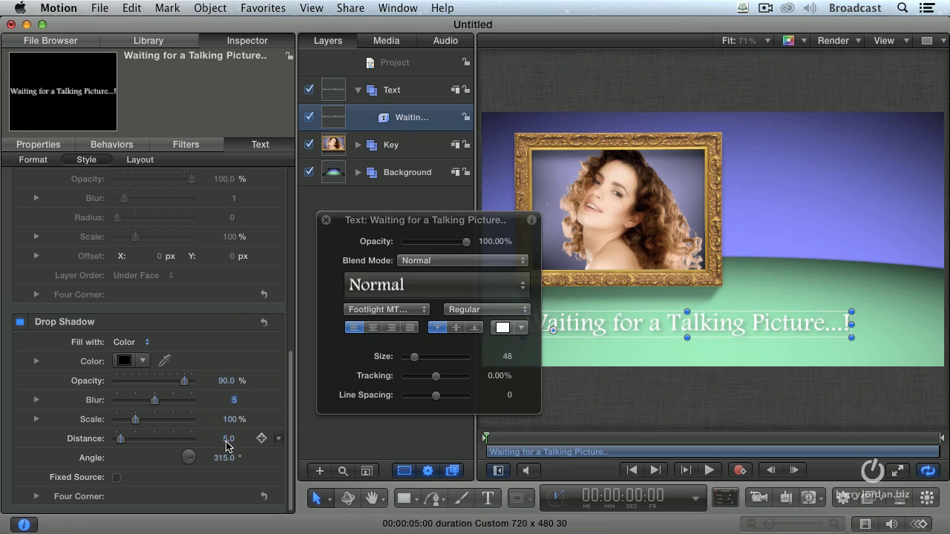
left_click(228, 438)
type("7")
key("Return")
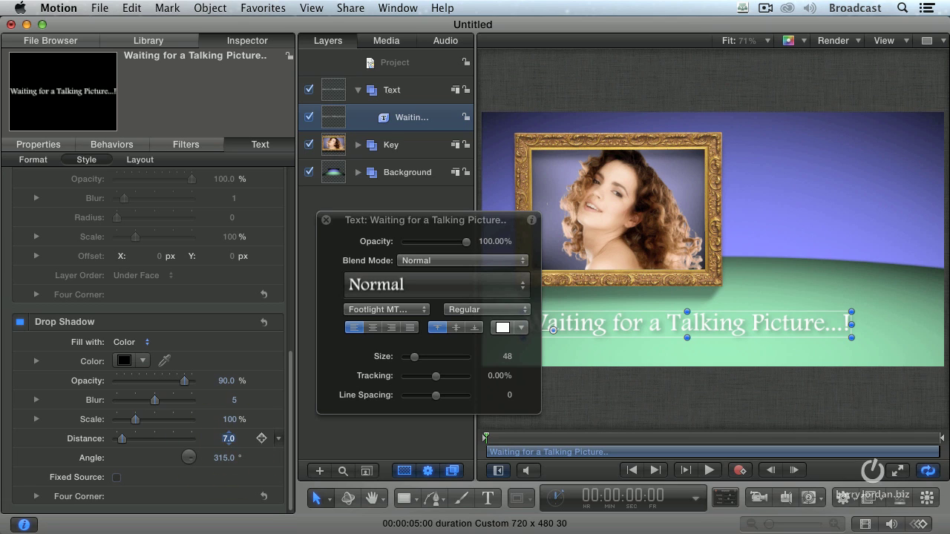
left_click_drag(398, 220, 243, 221)
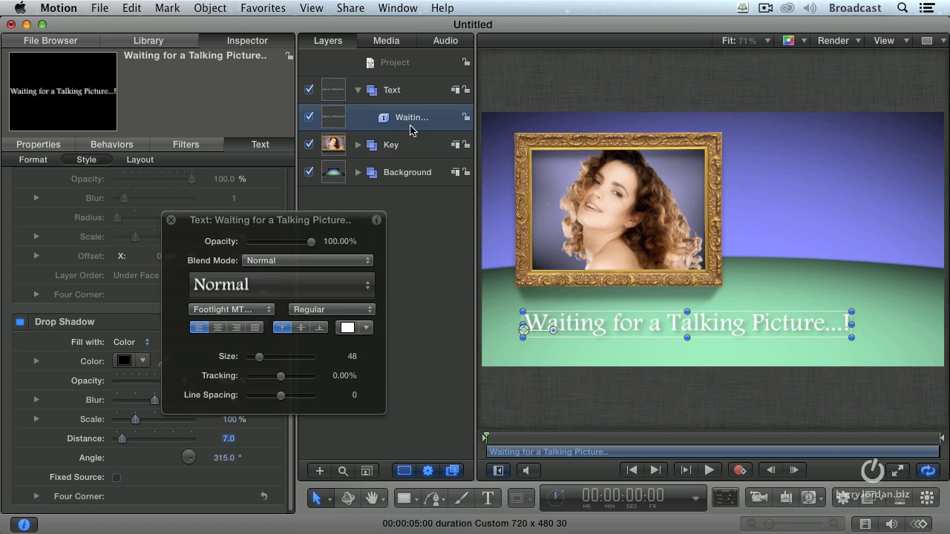
Apply the Text-Energetic Jump In behavior to the caption.
left_click(850, 499)
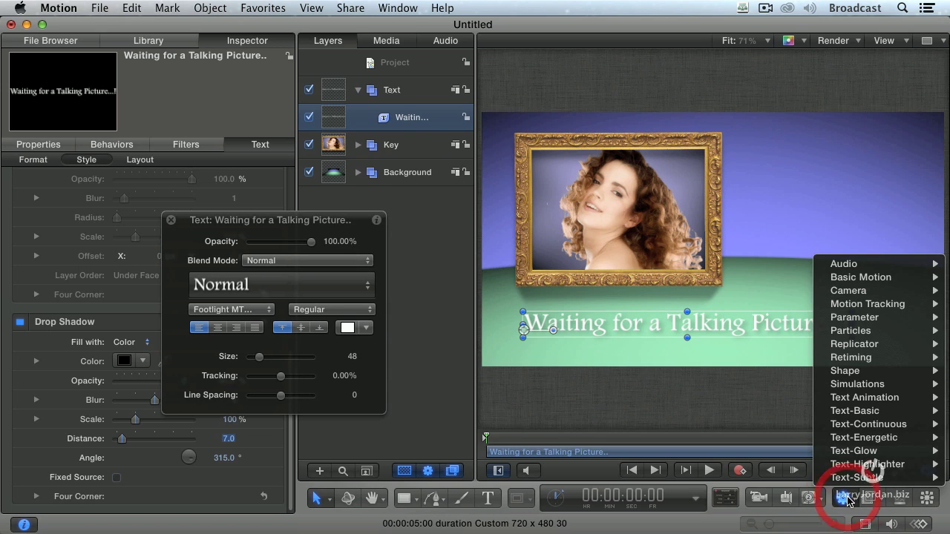
mouse_move(866, 442)
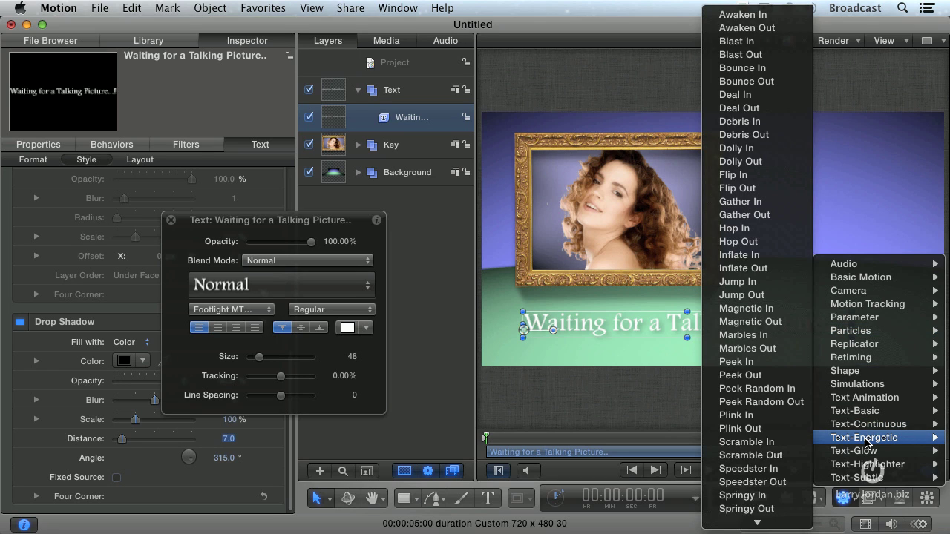
left_click(748, 281)
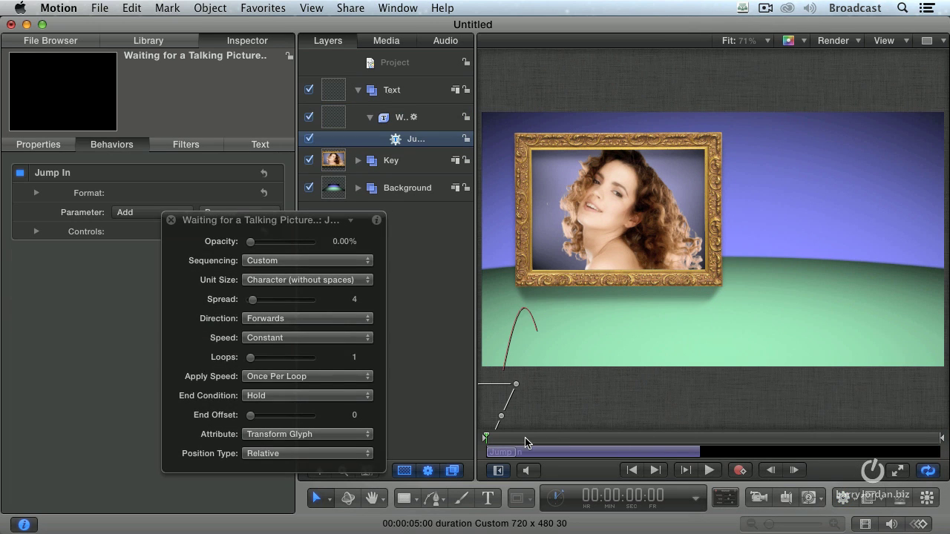
Preview the Jump In animation by playing and scrubbing the timeline.
key("space")
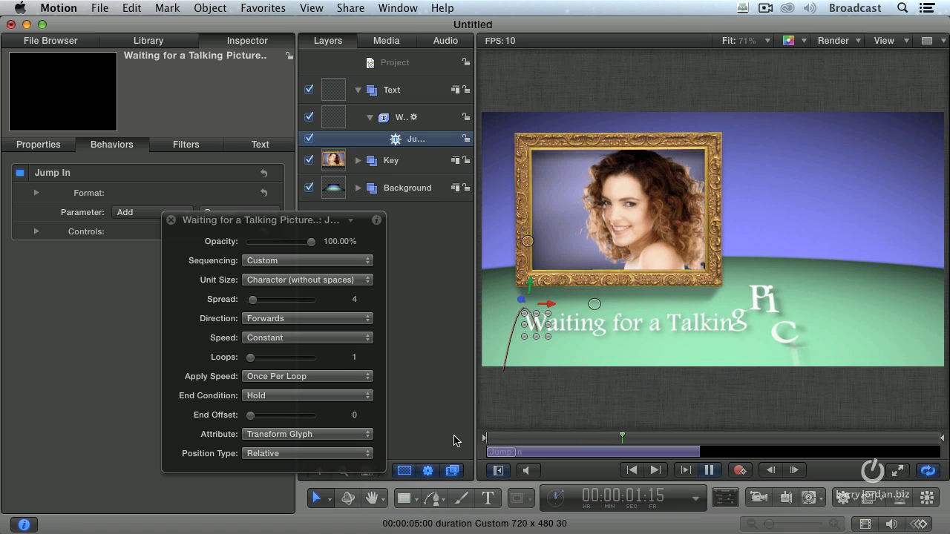
key("space")
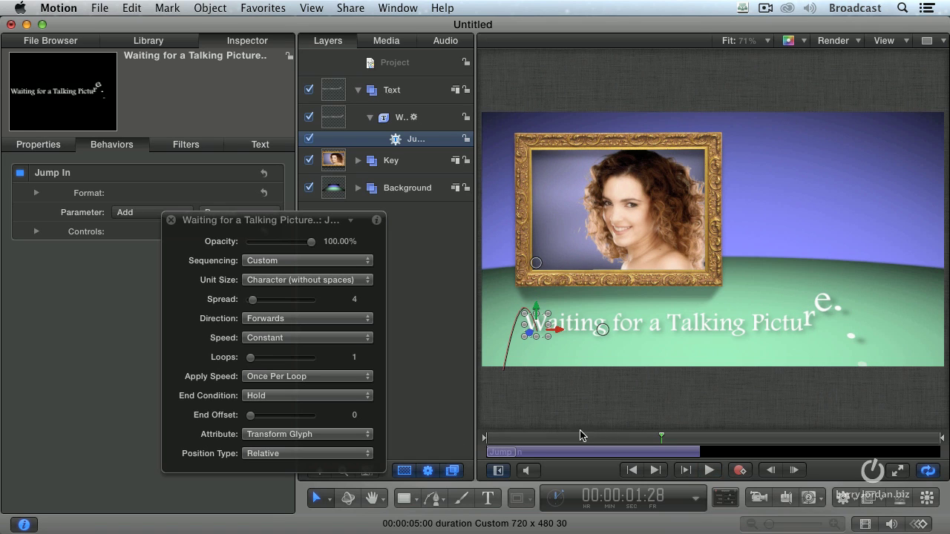
left_click_drag(335, 220, 229, 222)
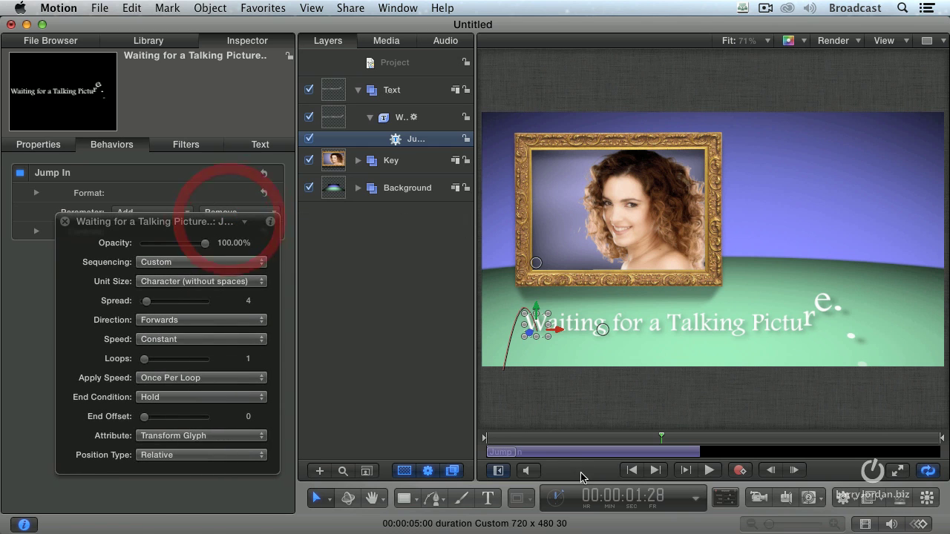
mouse_move(553, 439)
left_mouse_down()
mouse_move(486, 438)
mouse_move(666, 439)
mouse_move(543, 439)
left_mouse_up()
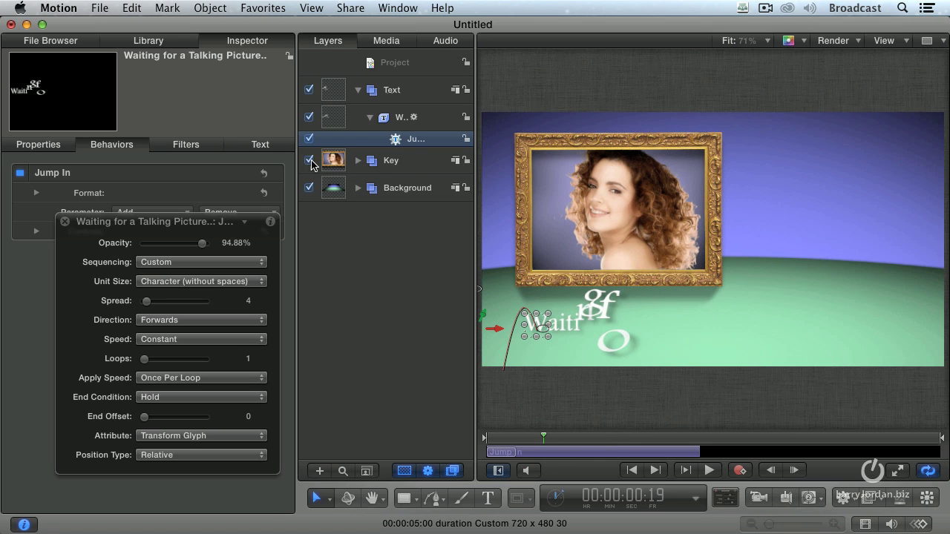
Add a Retiming Hold Frame behavior to the Drop Zone and slide it earlier.
left_click(359, 161)
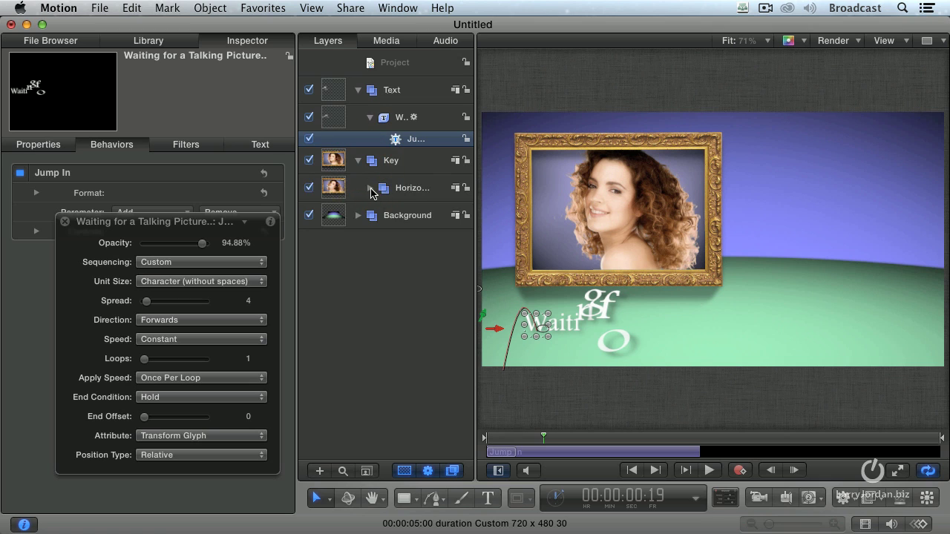
left_click(371, 190)
left_click(406, 247)
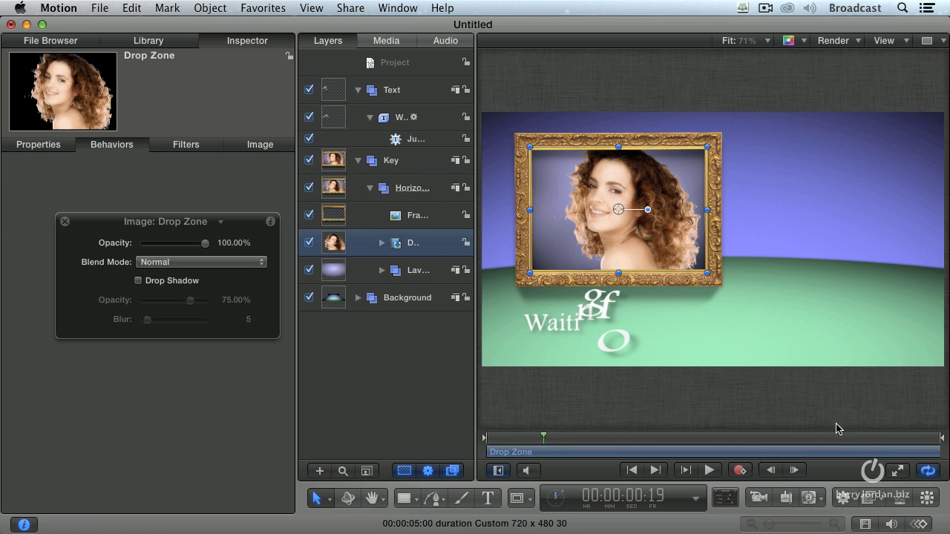
left_click(846, 498)
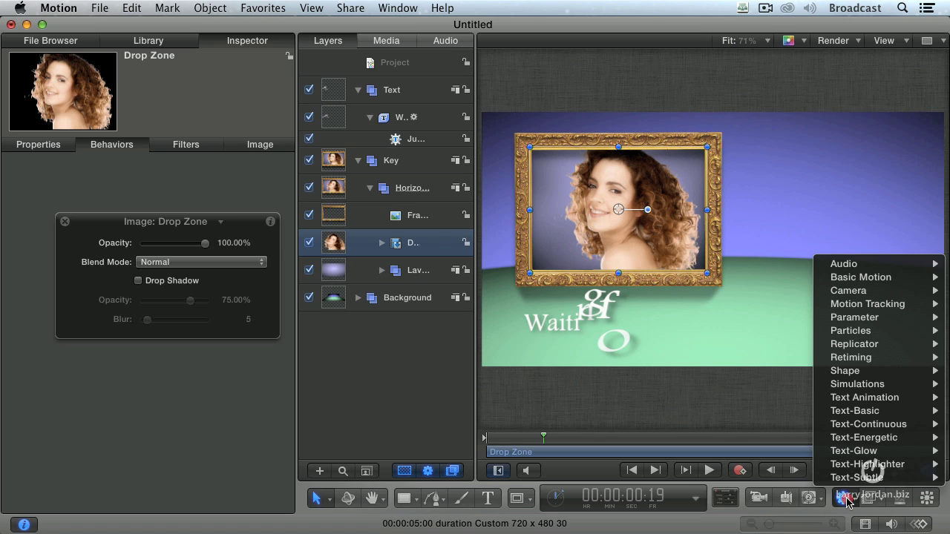
mouse_move(847, 369)
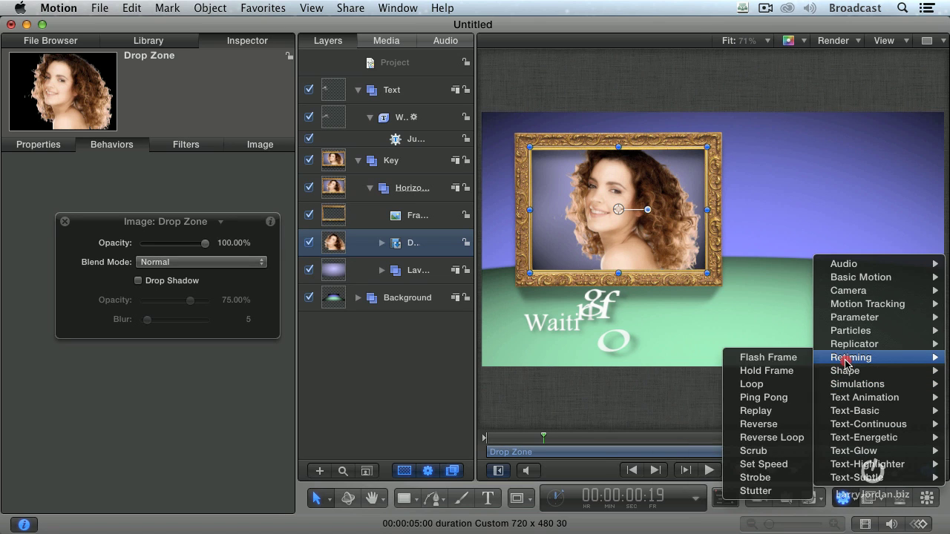
left_click(783, 378)
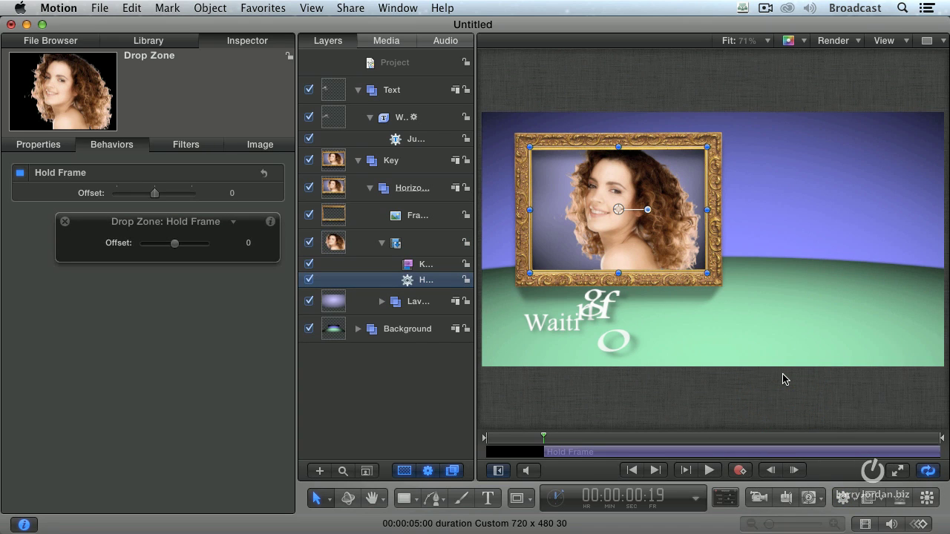
left_click_drag(587, 456, 528, 456)
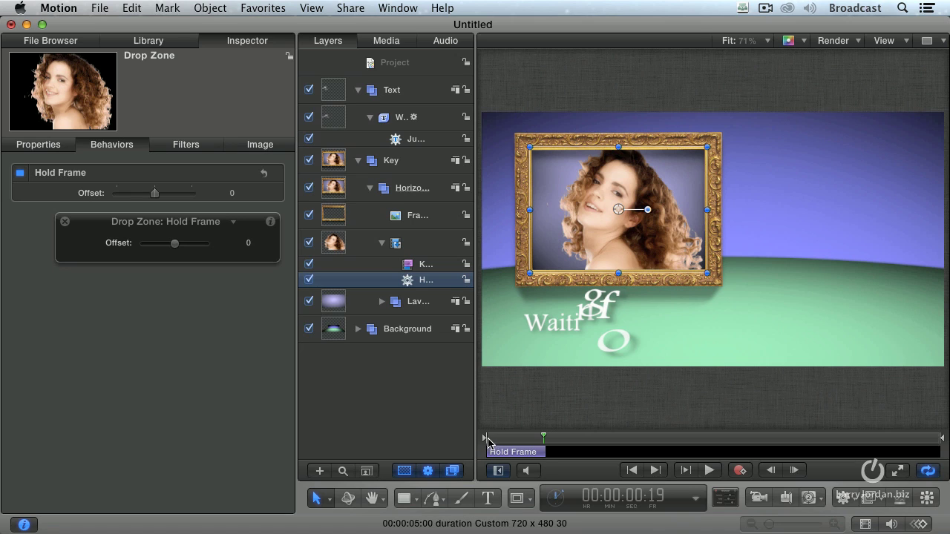
Play and scrub from the start to check the frozen video with the caption.
left_click_drag(543, 438, 472, 441)
key("space")
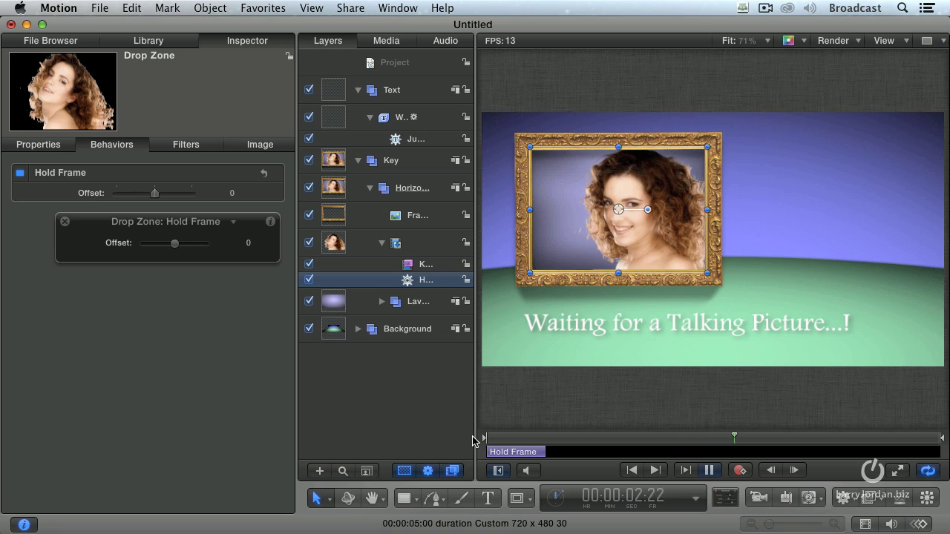
left_click(487, 437)
left_click_drag(487, 440, 629, 441)
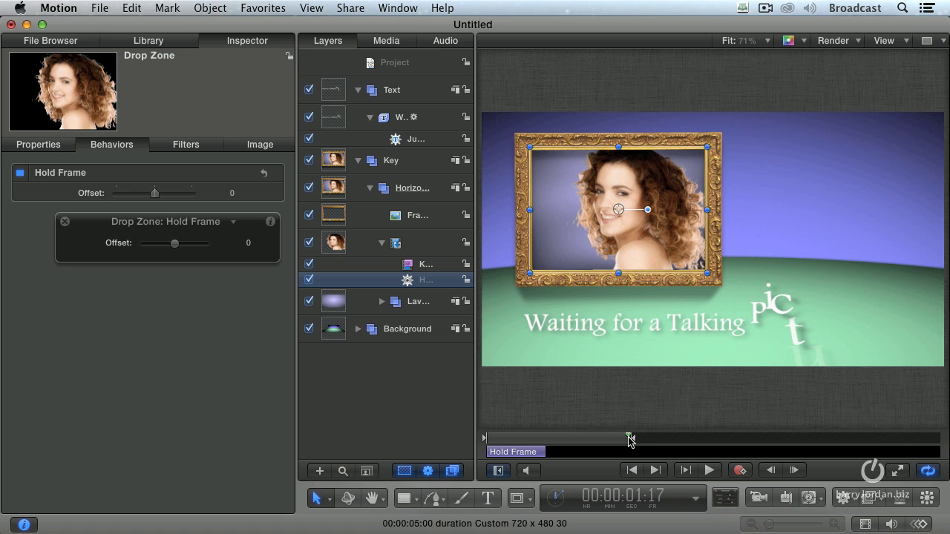
Set the play range out point at the playhead, 00:00:01:17.
left_click(168, 8)
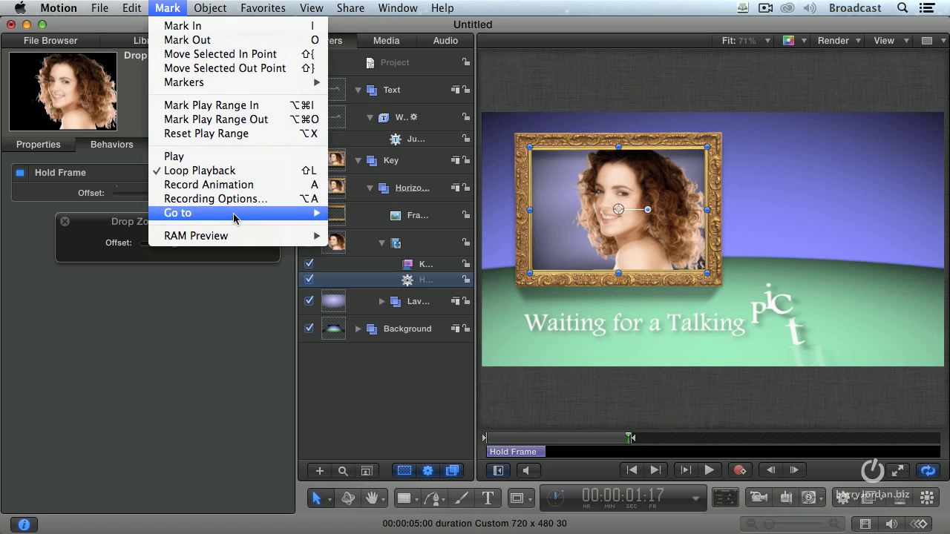
mouse_move(244, 236)
left_click(354, 239)
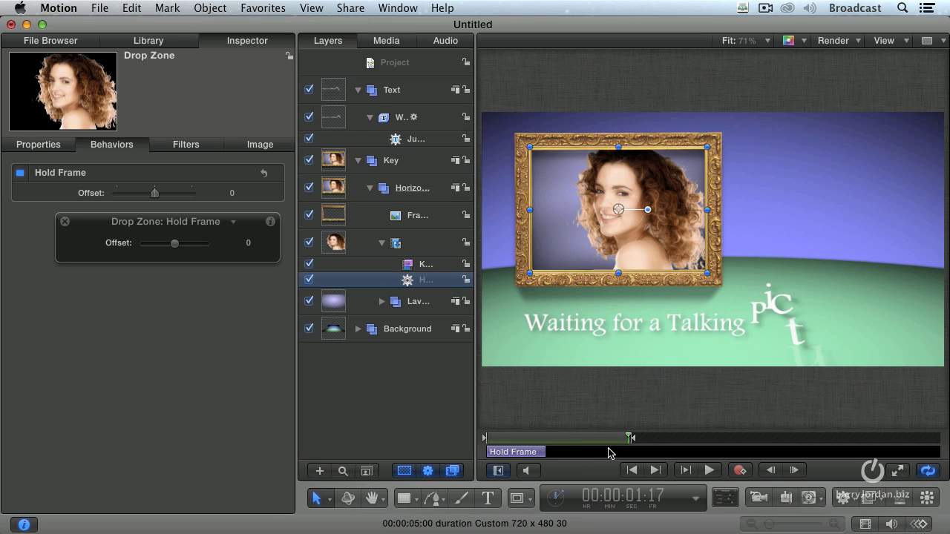
Play the shortened range from the start to preview the caption animation.
key("Home")
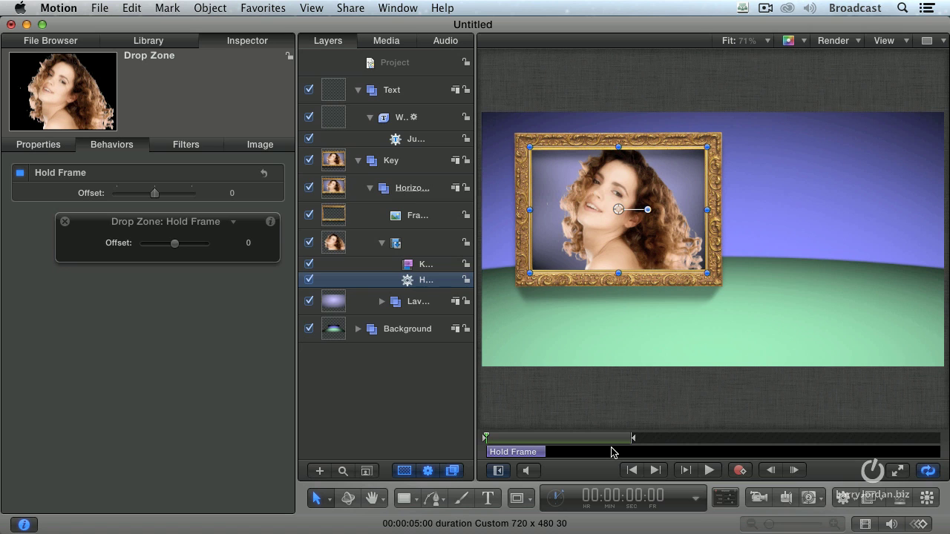
key("space")
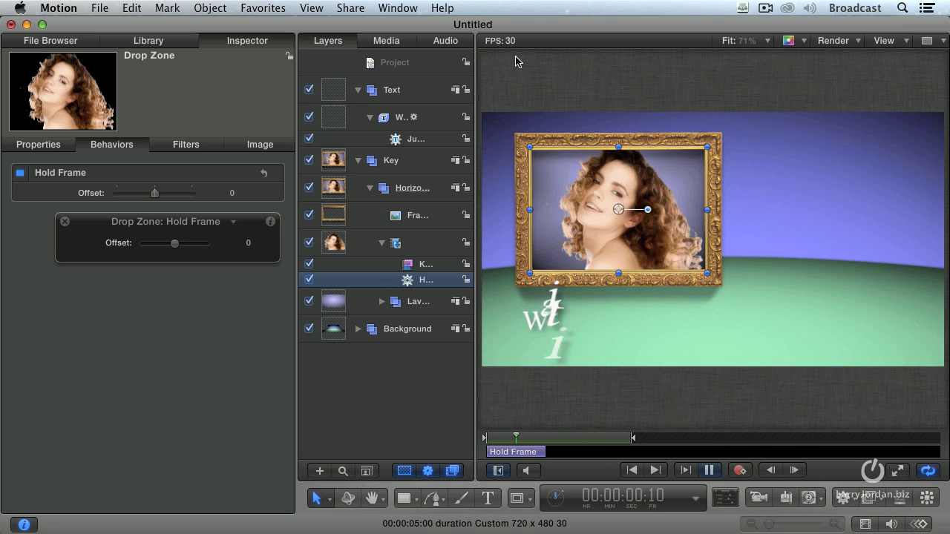
key("space")
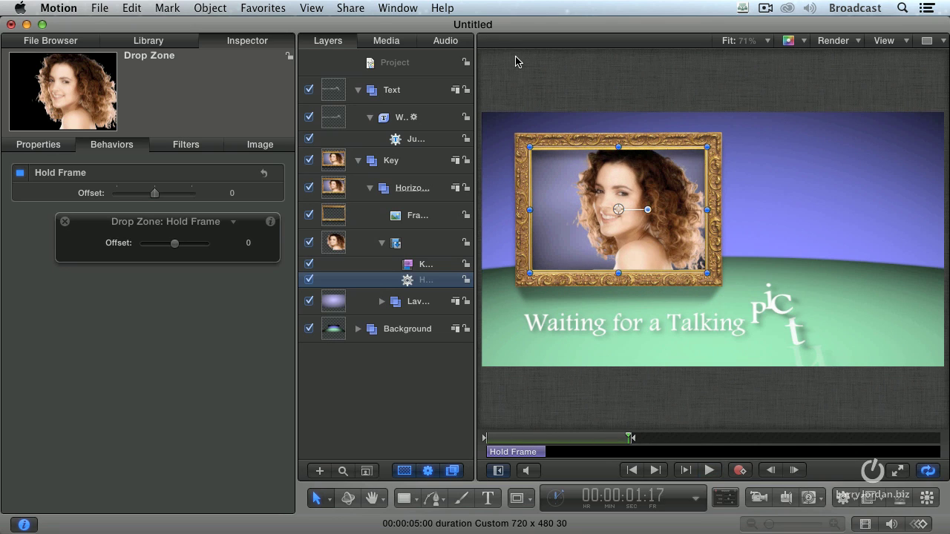